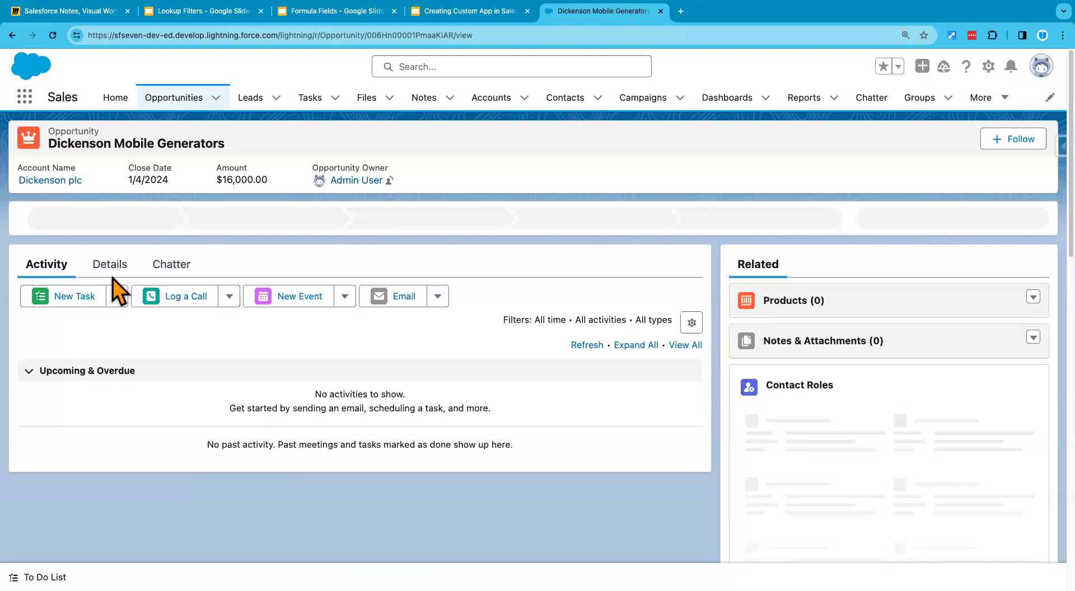
# Step: Examine the Dickenson Mobile Generators opportunity's details, especially its amount, and the commission requirement on the Formula Fields #1 use-case slide
pyautogui.click(111, 265)
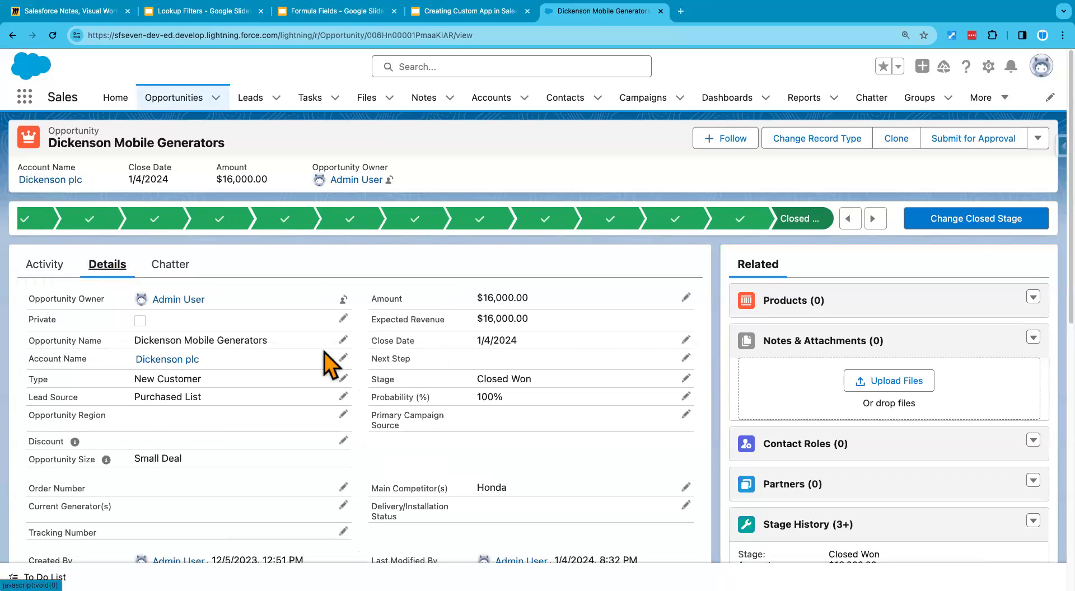
pyautogui.moveTo(477, 298); pyautogui.dragTo(537, 298)
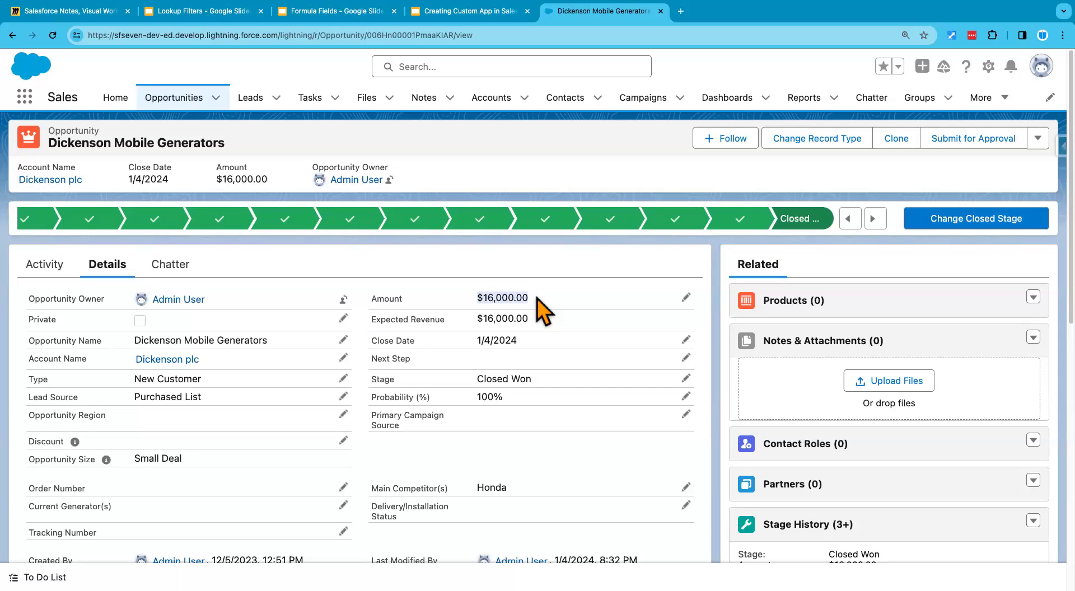
pyautogui.click(536, 301)
pyautogui.moveTo(473, 300); pyautogui.dragTo(535, 300)
pyautogui.click(539, 300)
pyautogui.click(338, 12)
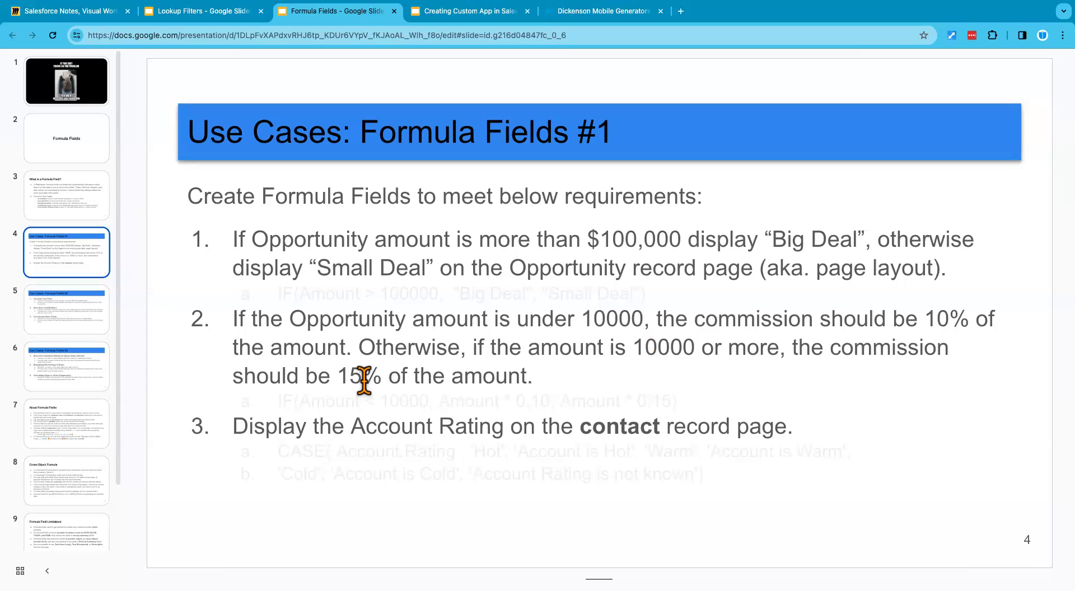
pyautogui.click(582, 12)
pyautogui.moveTo(480, 297); pyautogui.dragTo(531, 294)
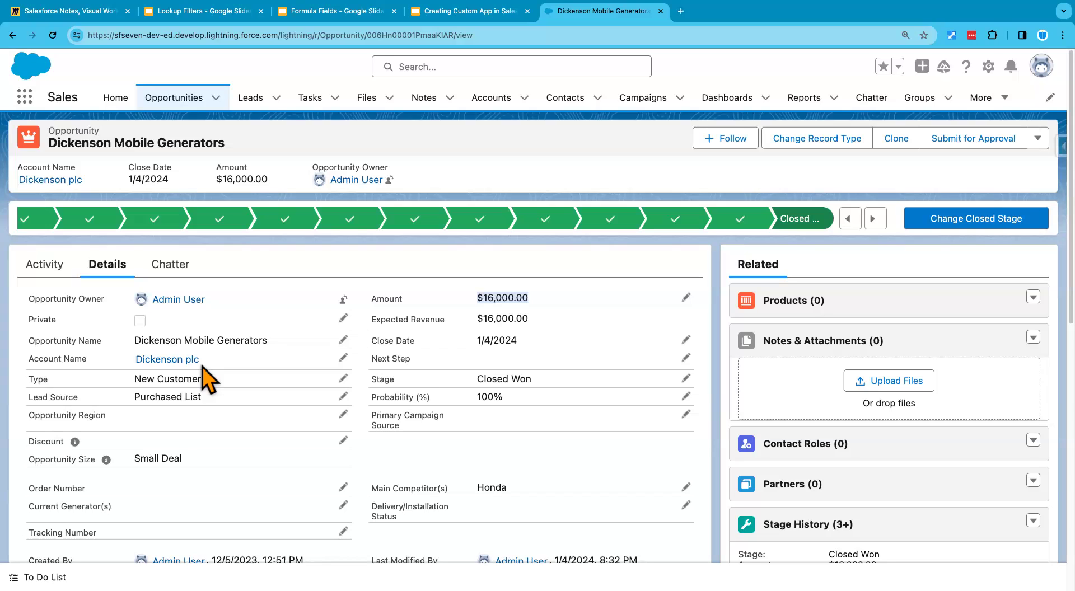
# Step: Open the Opportunity object's setup from the record and show its fields and relationships
pyautogui.click(988, 66)
pyautogui.click(988, 66)
pyautogui.click(988, 66)
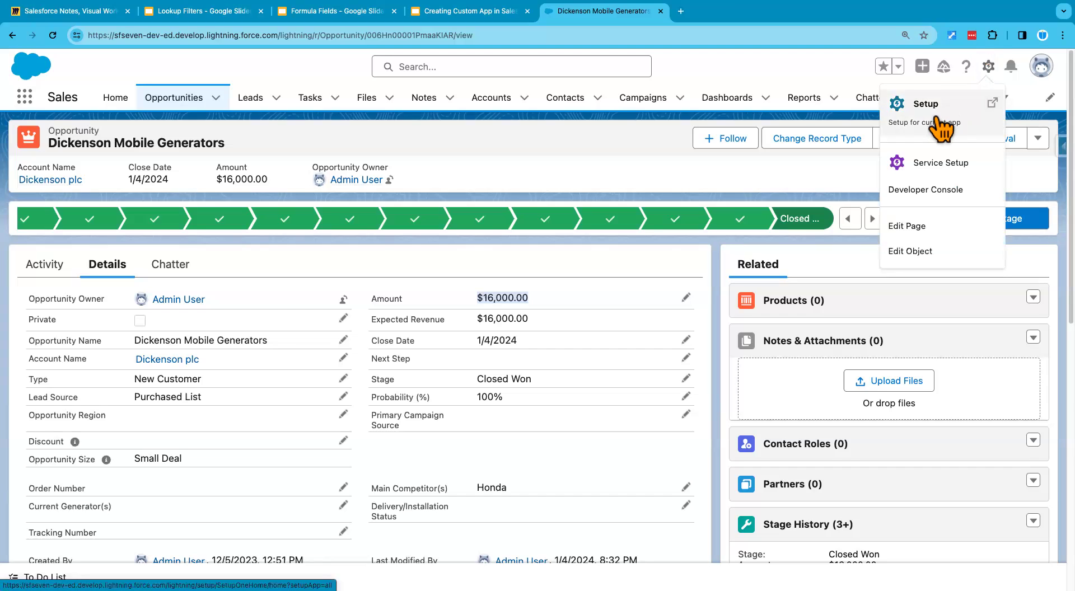
pyautogui.click(922, 252)
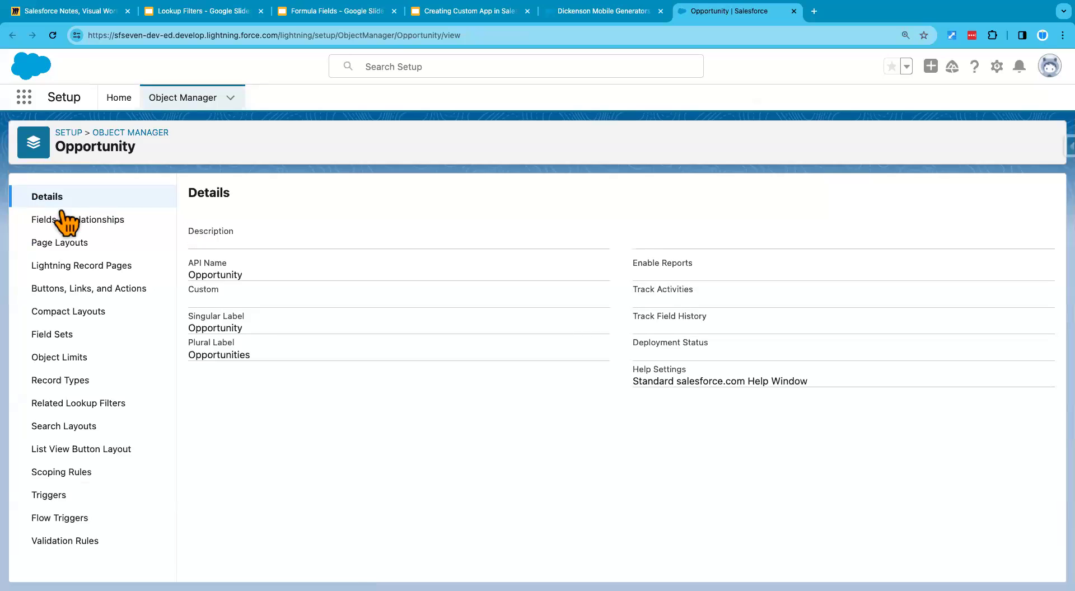
pyautogui.click(79, 223)
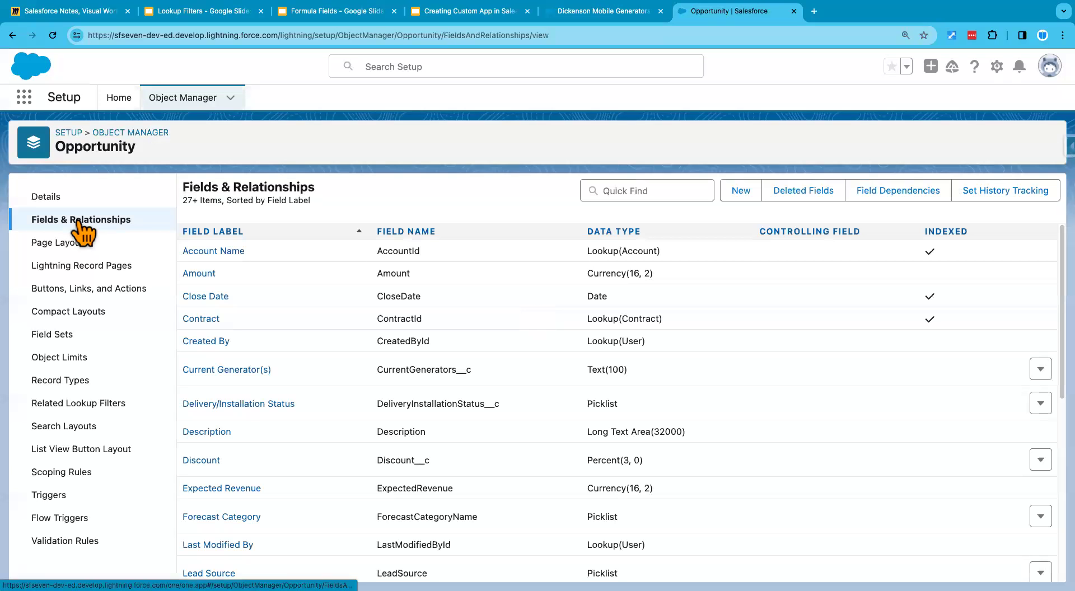
# Step: Start a new custom Opportunity field with Formula as its data type
pyautogui.click(735, 193)
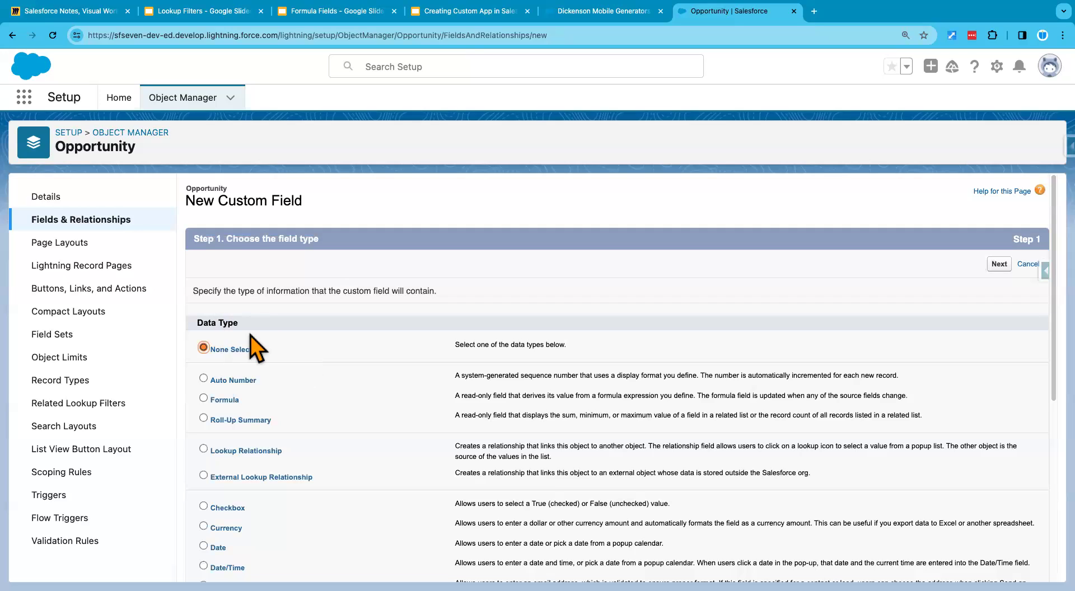
pyautogui.click(227, 401)
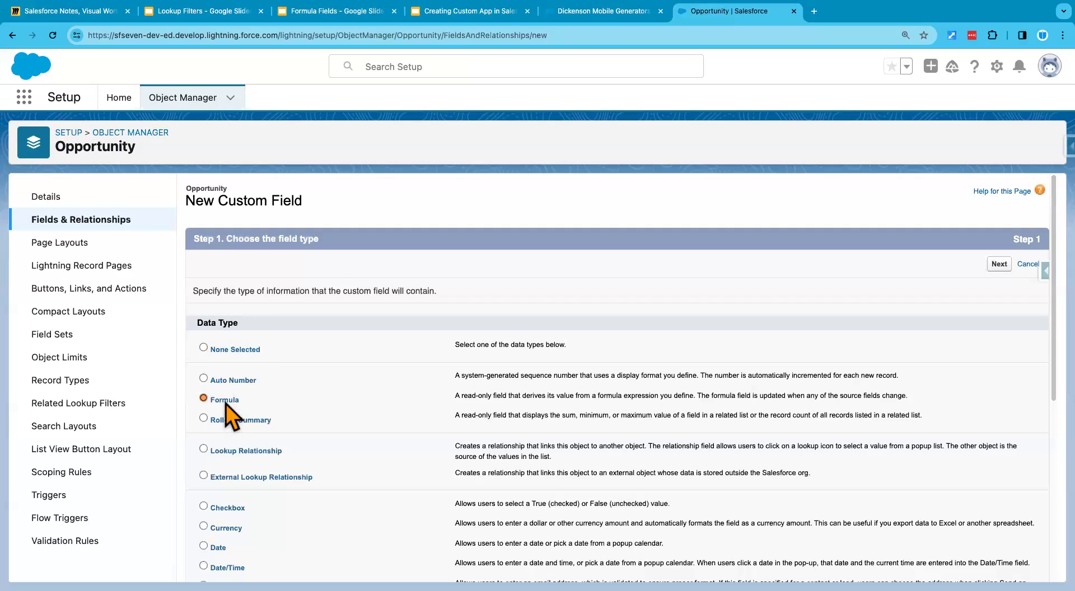
pyautogui.click(998, 266)
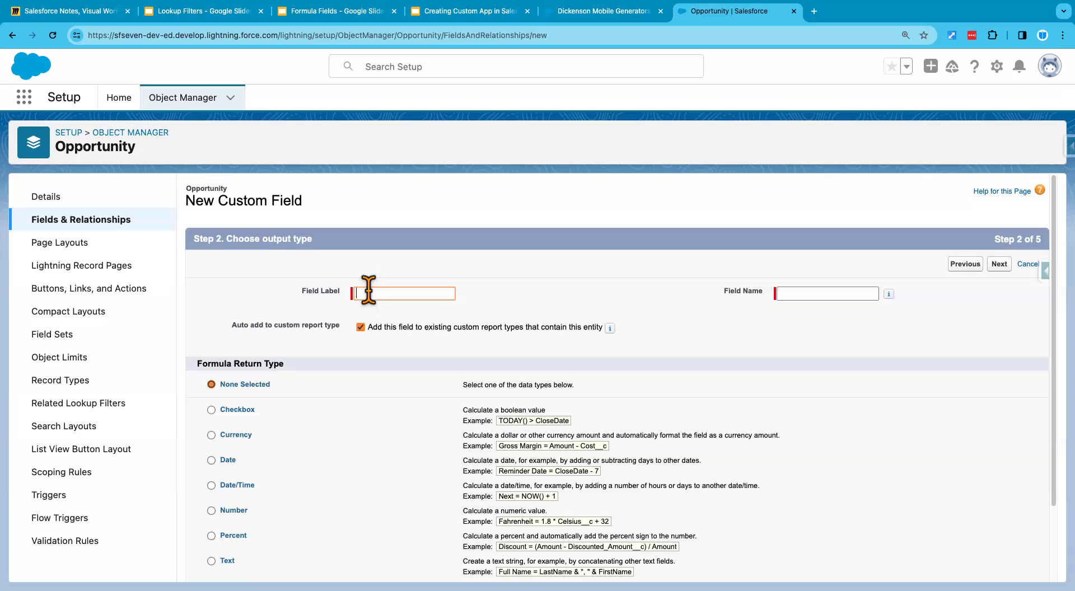
# Step: Label the new field Commission Amount, with field name Commission_Amount, and choose Currency as its formula return type
pyautogui.write('Commission Amount')
pyautogui.click(552, 316)
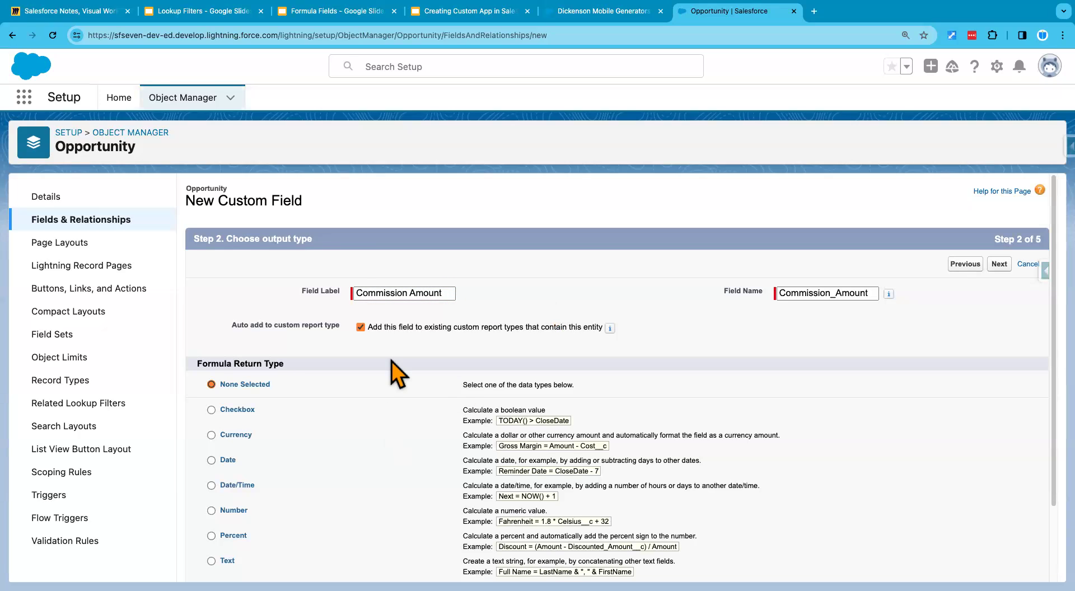
pyautogui.moveTo(357, 291); pyautogui.dragTo(444, 293)
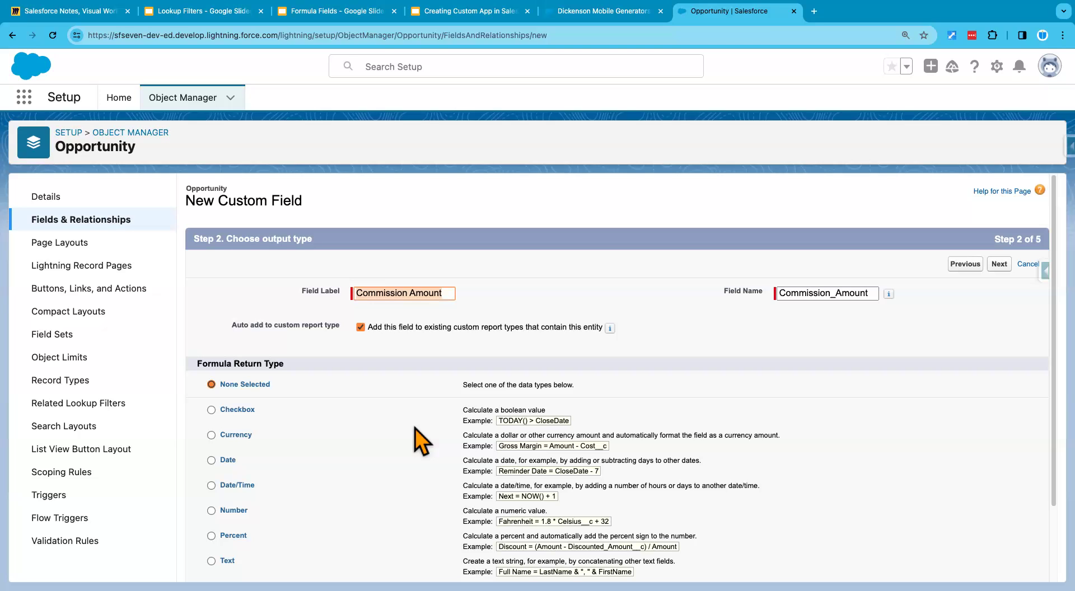
pyautogui.click(242, 438)
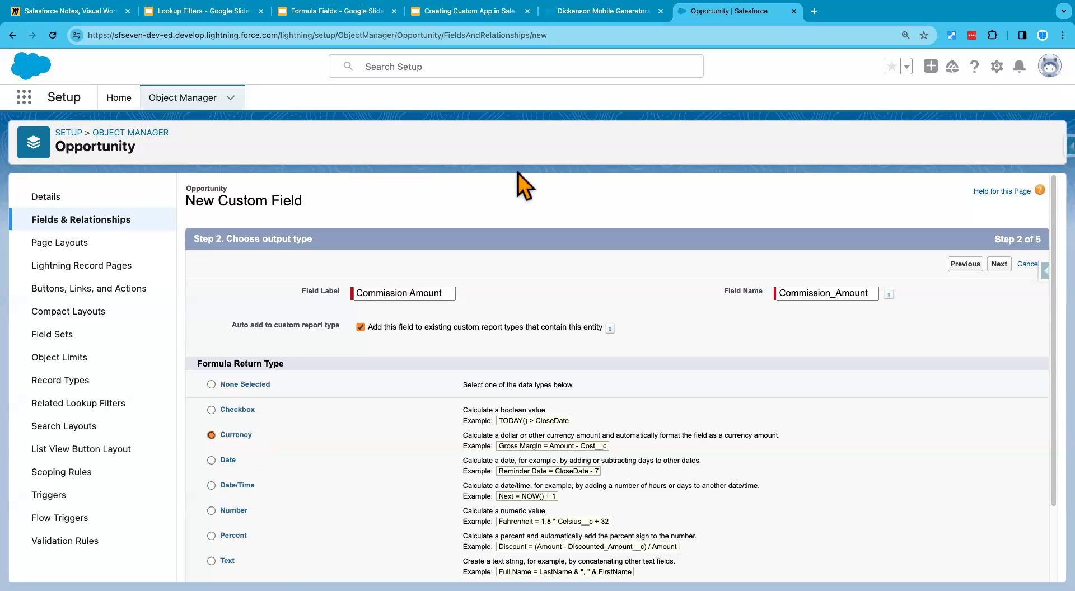
# Step: Examine the amount and other detail fields on the Dickenson Mobile Generators record against the new field's chosen return type
pyautogui.click(591, 12)
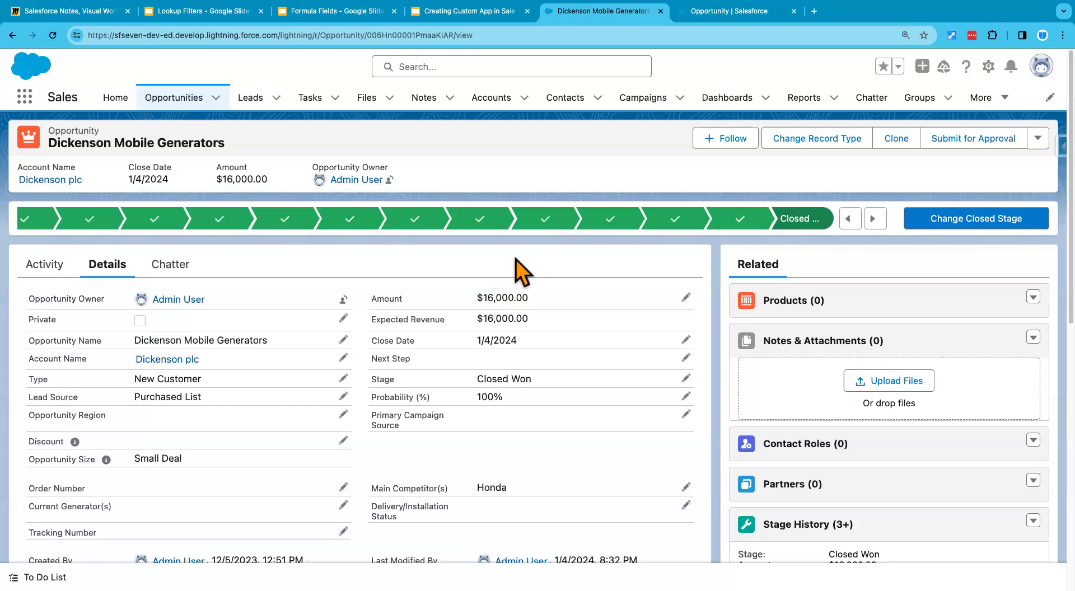
pyautogui.moveTo(476, 298); pyautogui.dragTo(532, 300)
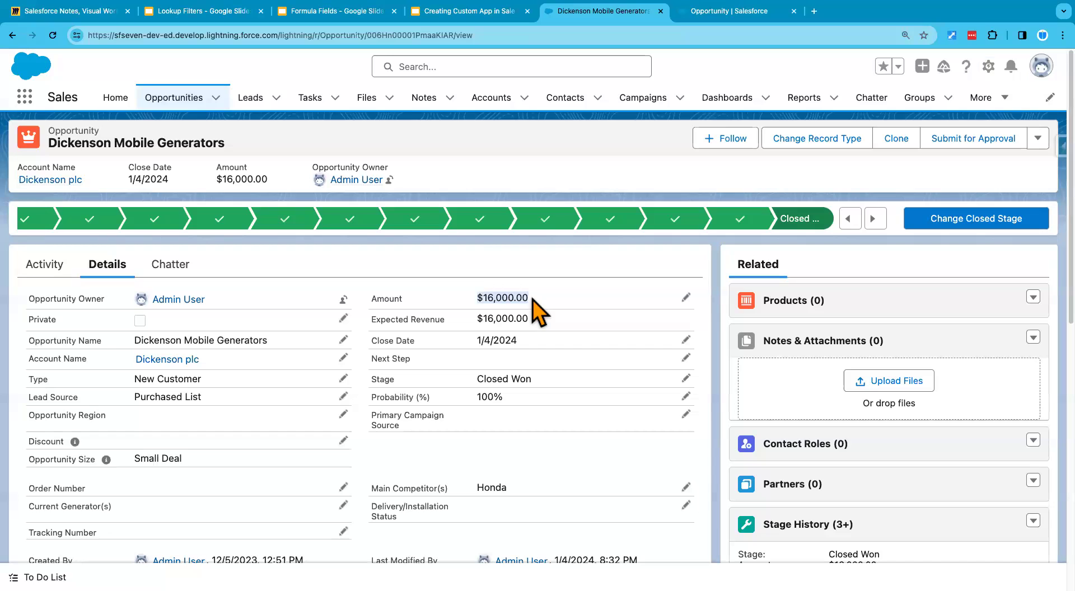
pyautogui.scroll(-2, 238, 443)
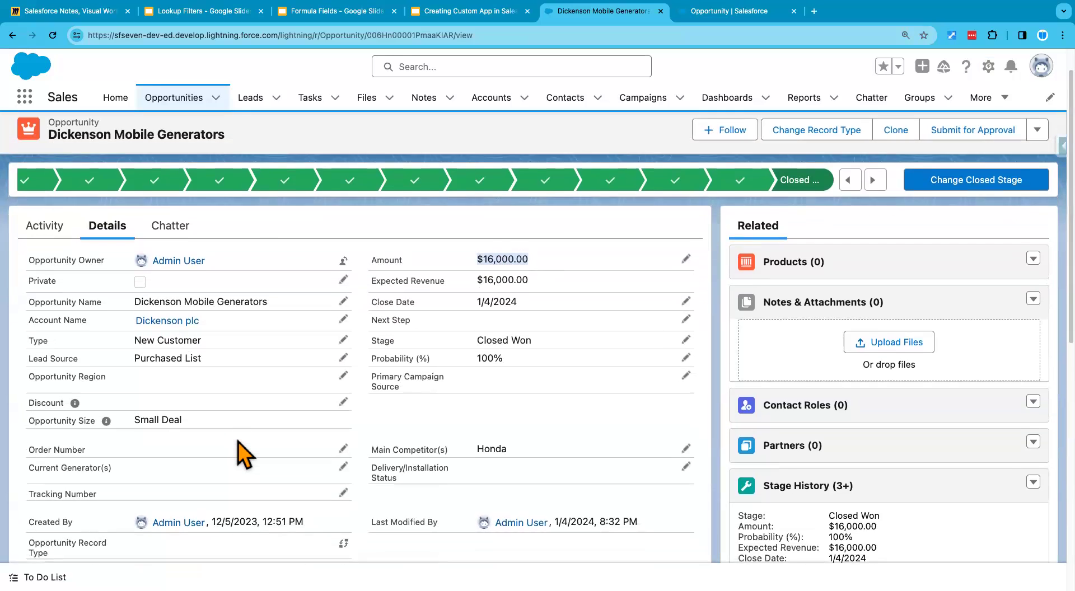
pyautogui.scroll(-1, 237, 442)
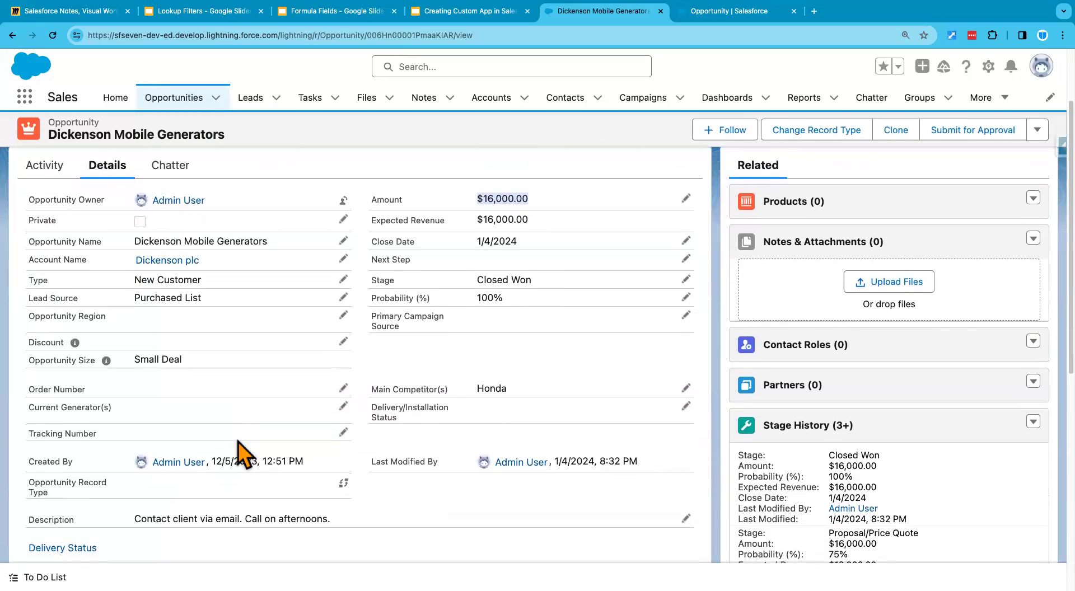
pyautogui.scroll(-2, 238, 442)
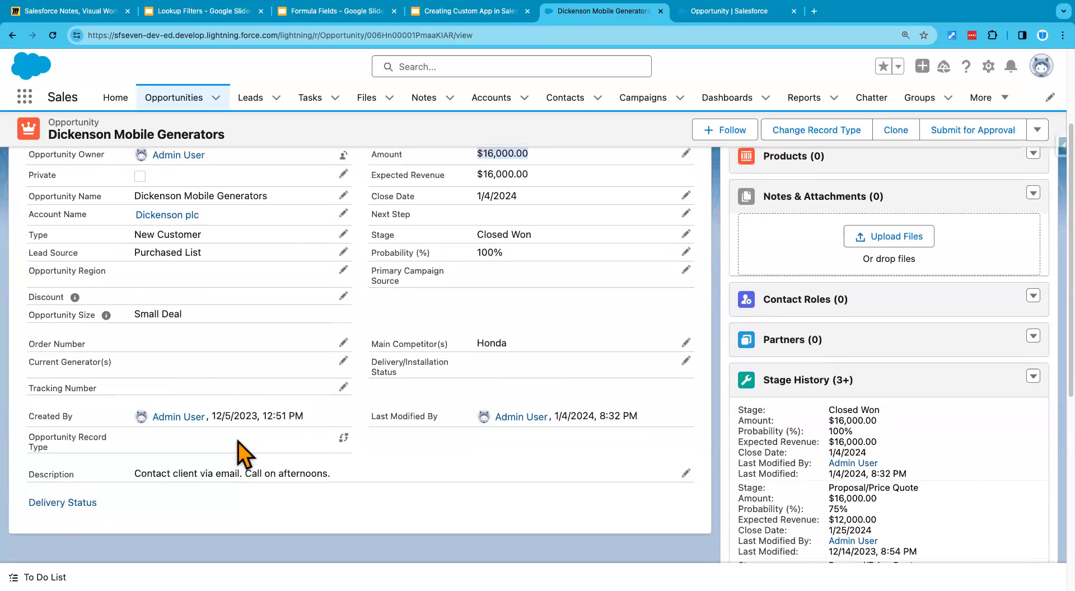
pyautogui.scroll(3, 238, 442)
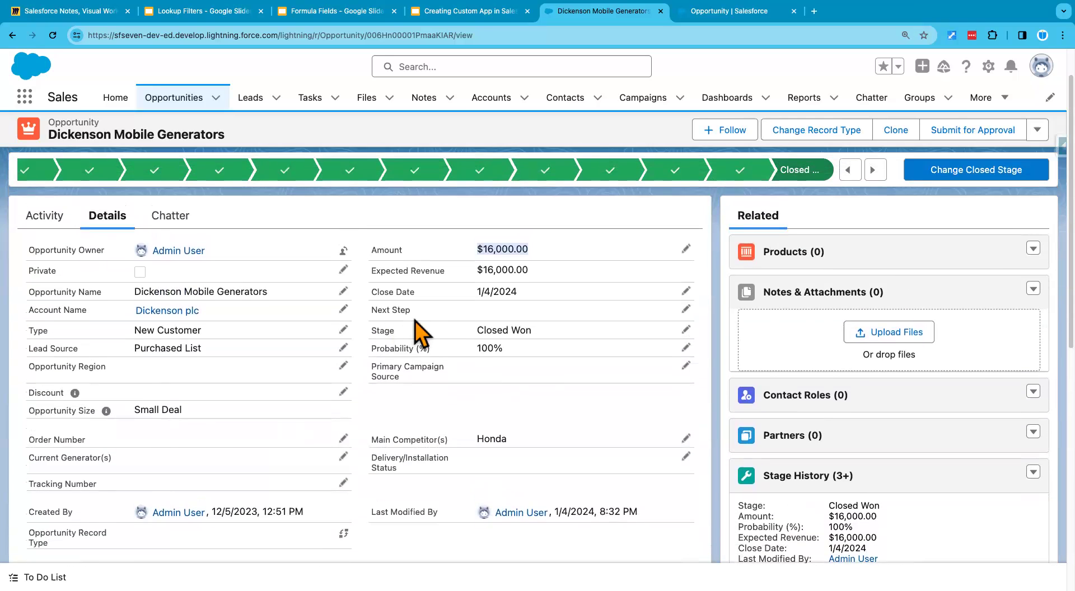
pyautogui.click(459, 238)
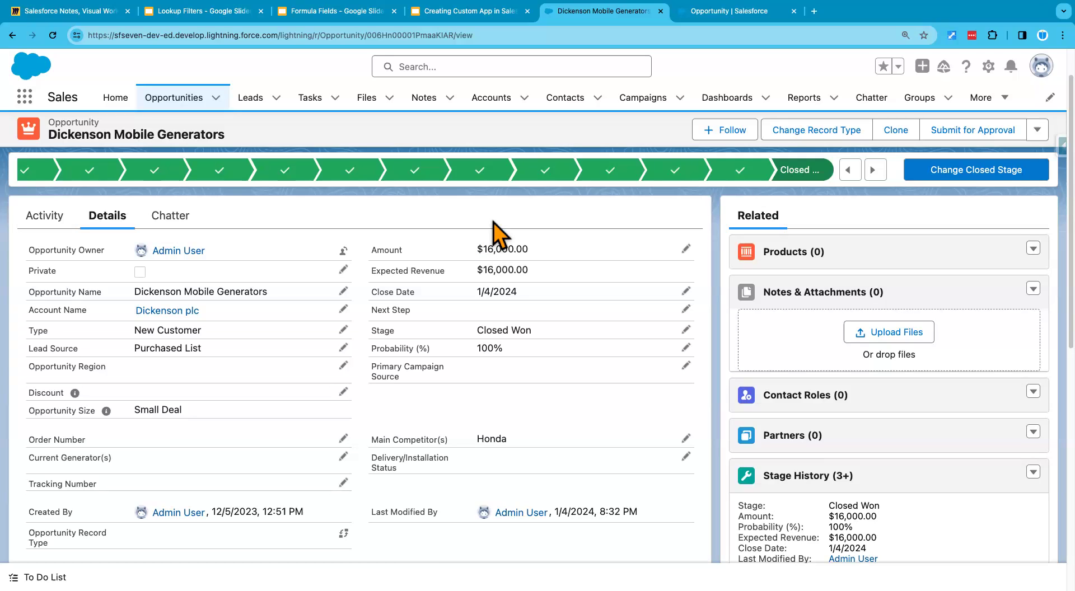
pyautogui.click(725, 11)
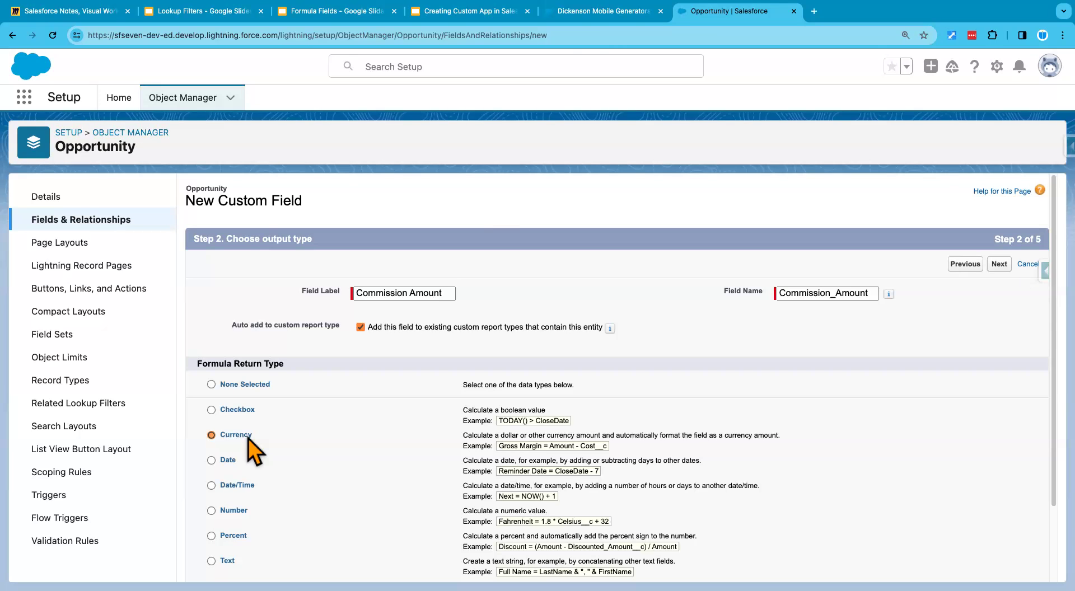
pyautogui.click(587, 16)
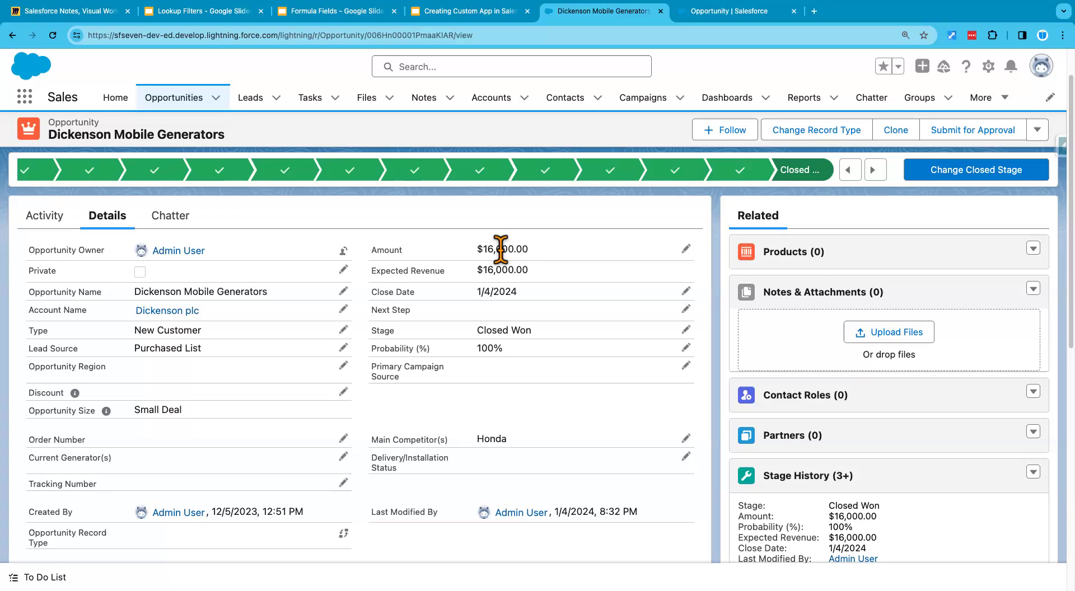
pyautogui.click(710, 15)
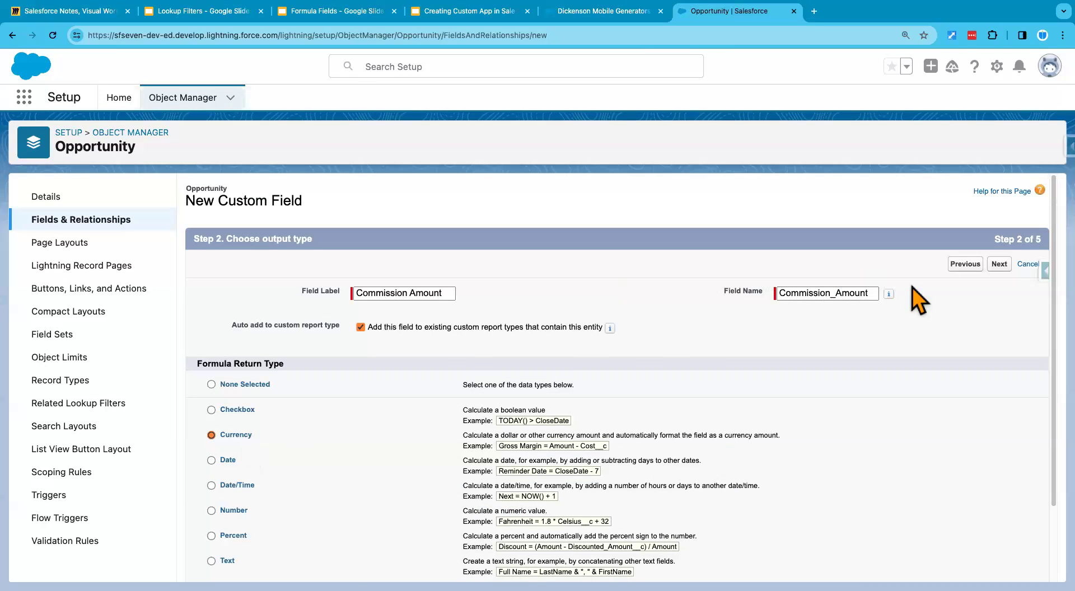
# Step: Revisit the field type choice with Formula kept, and reselect Currency as the formula return type
pyautogui.click(964, 266)
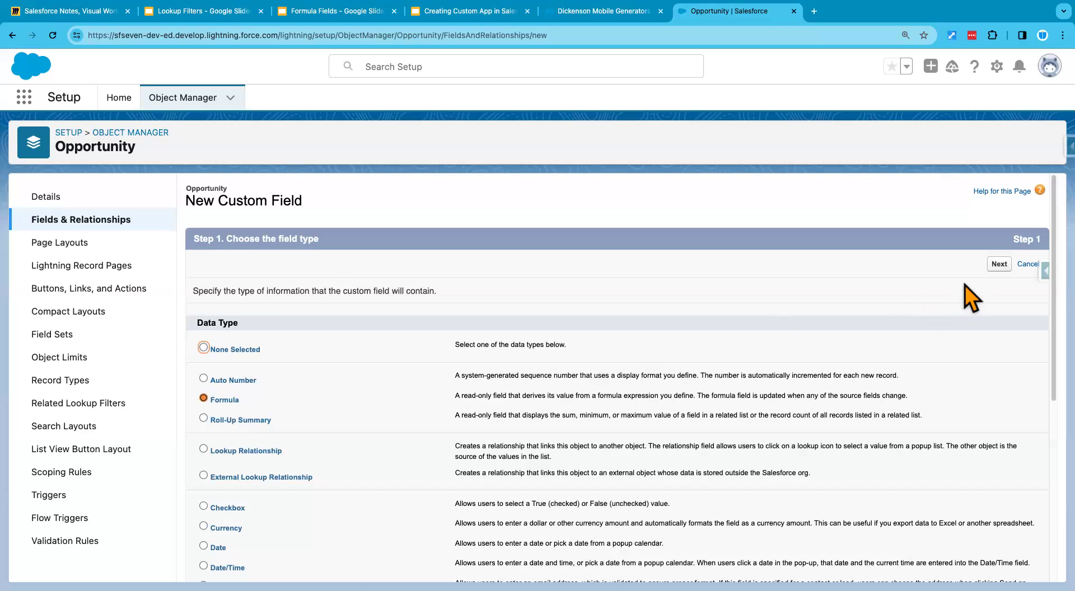
pyautogui.click(999, 264)
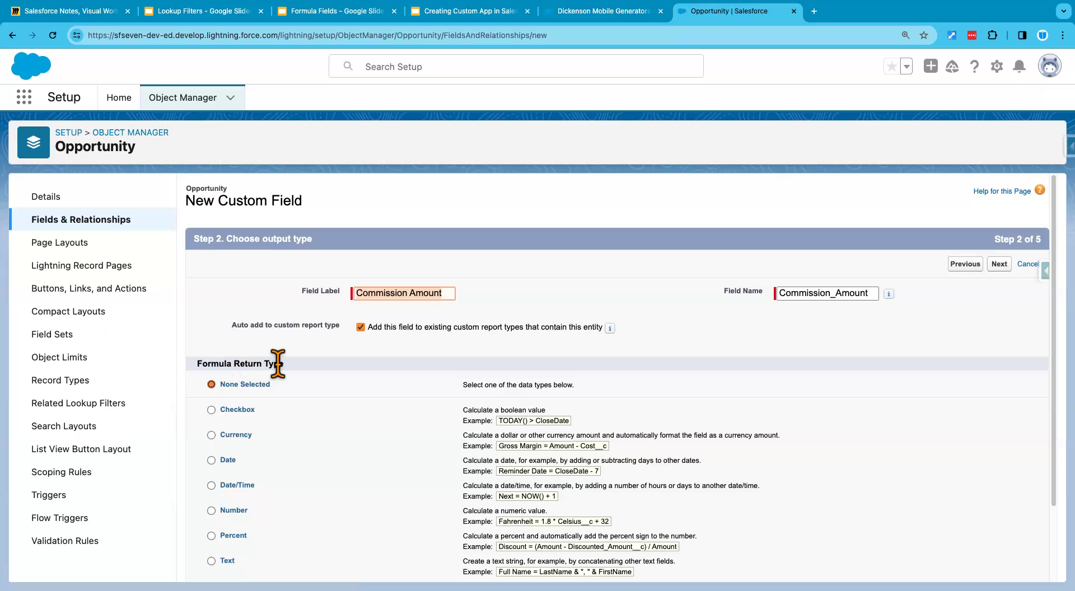
pyautogui.click(211, 435)
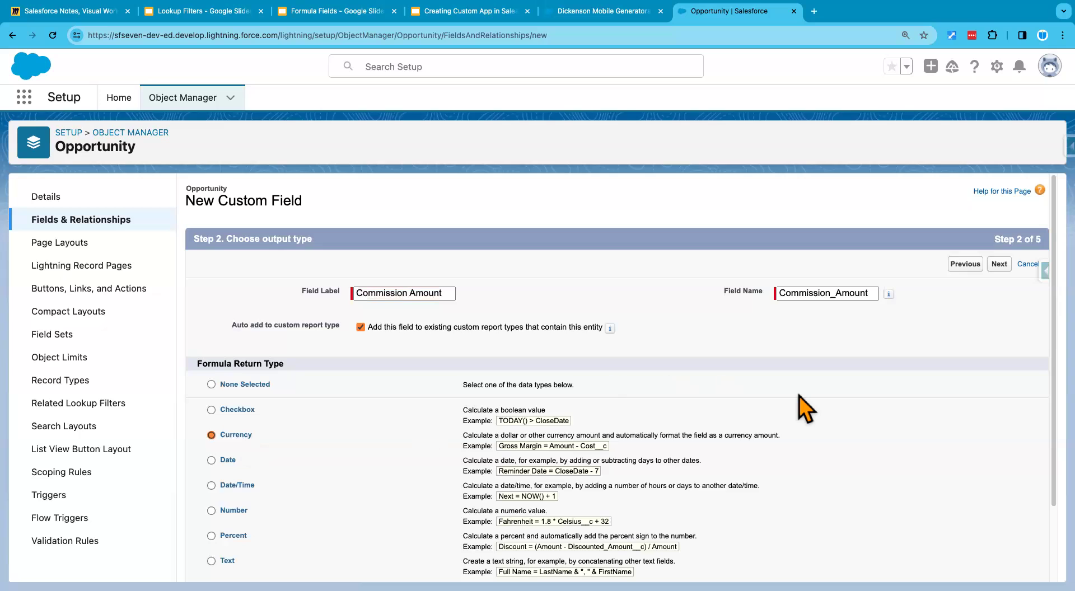
pyautogui.scroll(-3, 799, 395)
pyautogui.scroll(3, 806, 409)
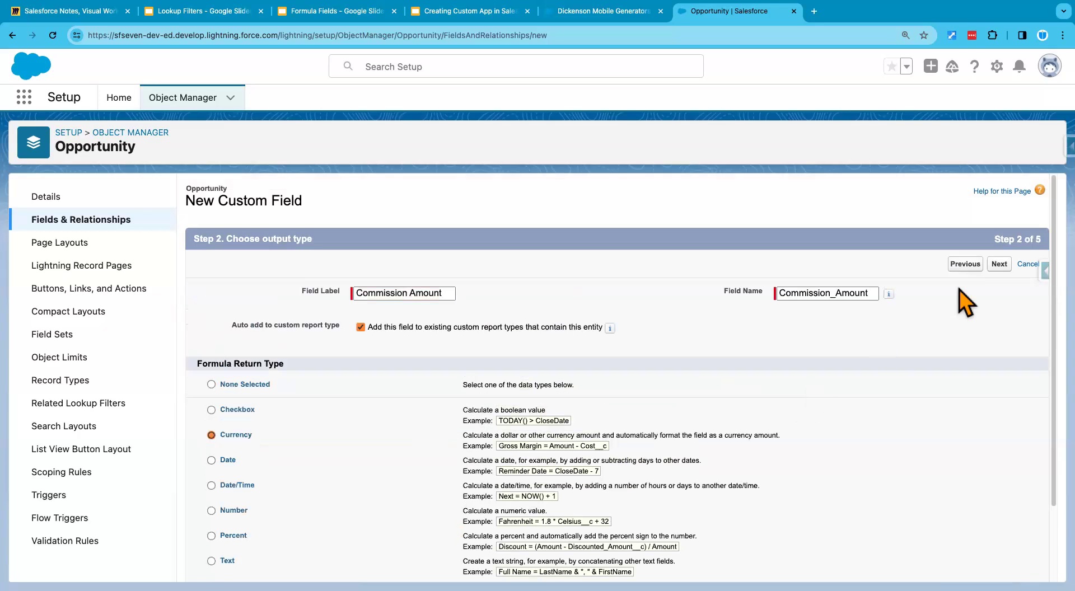
# Step: Continue to the formula entry for Commission Amount and check the commission requirement on the use-case slide
pyautogui.click(1000, 264)
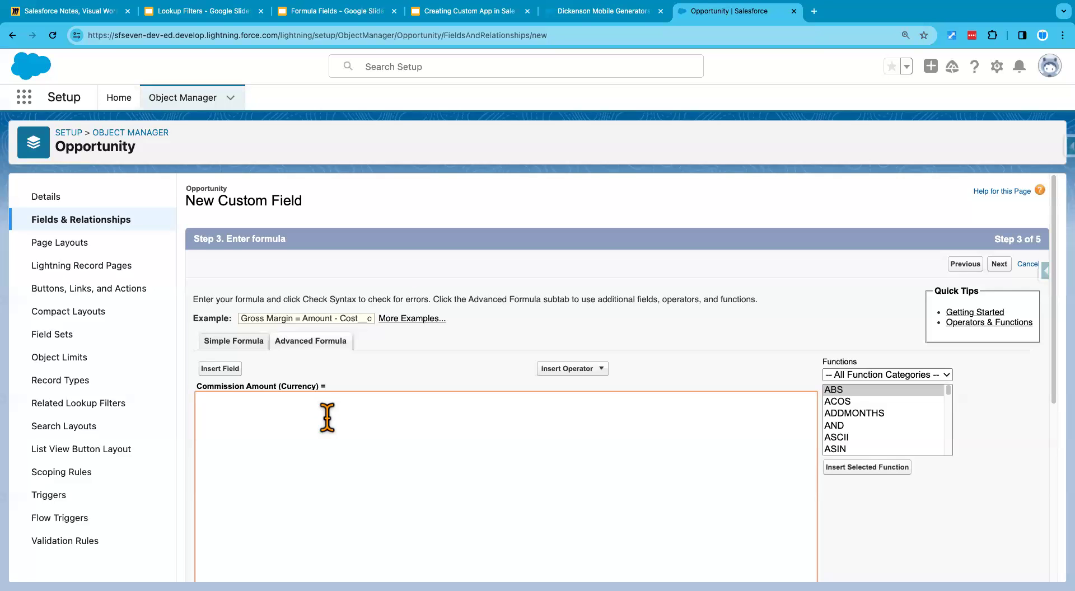
pyautogui.click(350, 11)
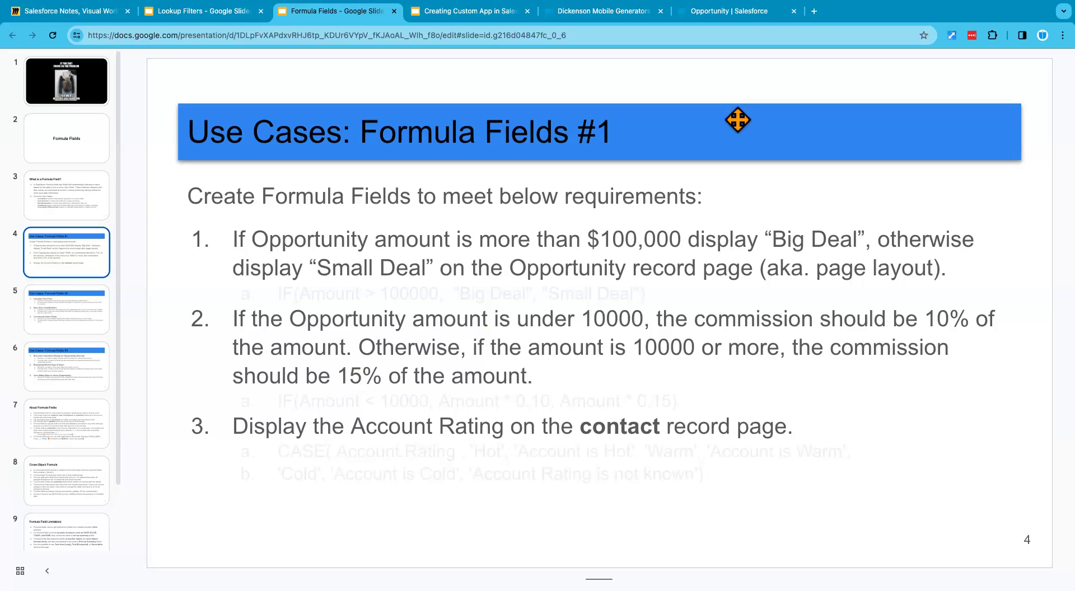
pyautogui.click(731, 13)
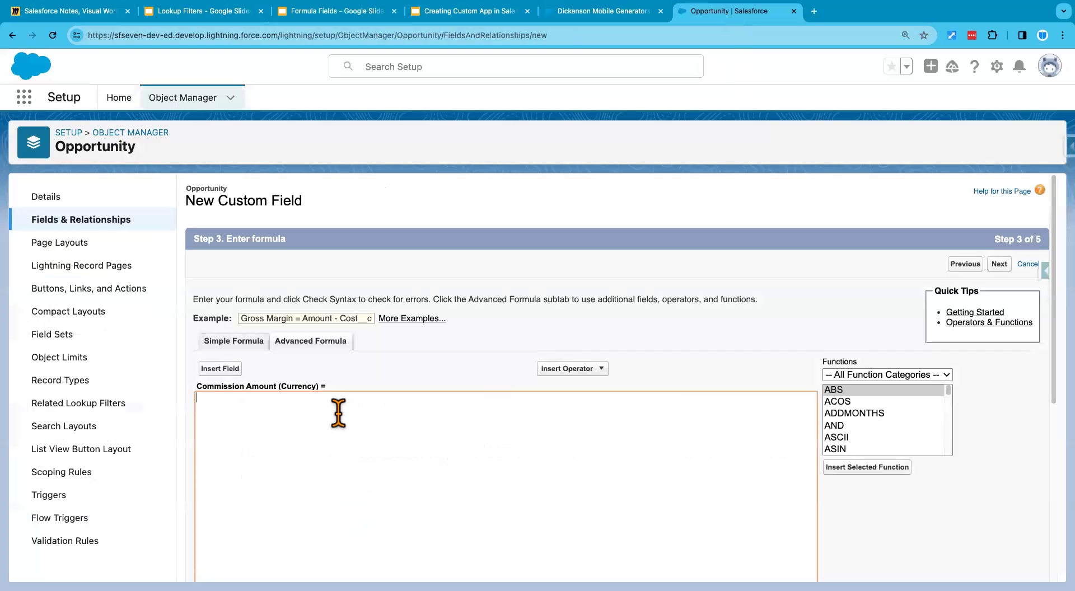
# Step: Insert the IF function template into the Commission Amount formula and remove the space in front of it
pyautogui.click(836, 403)
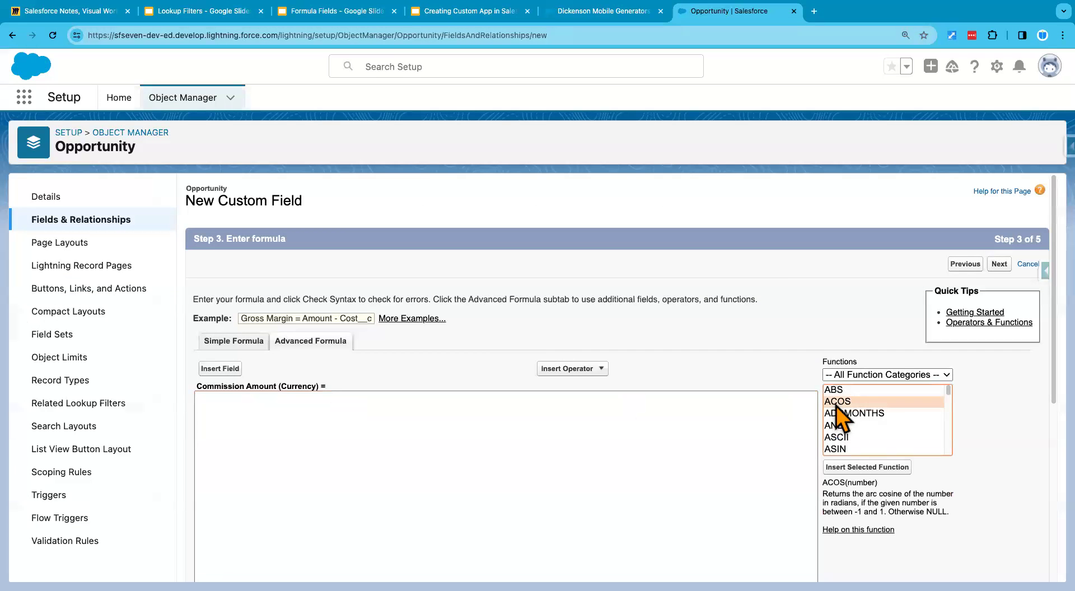
pyautogui.press('i')
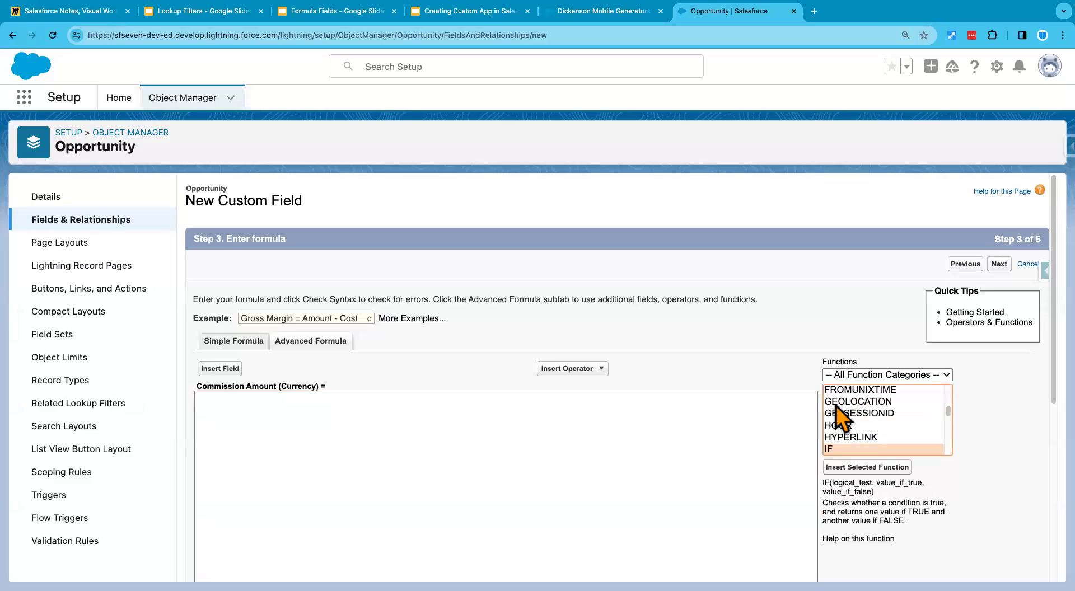
pyautogui.click(865, 469)
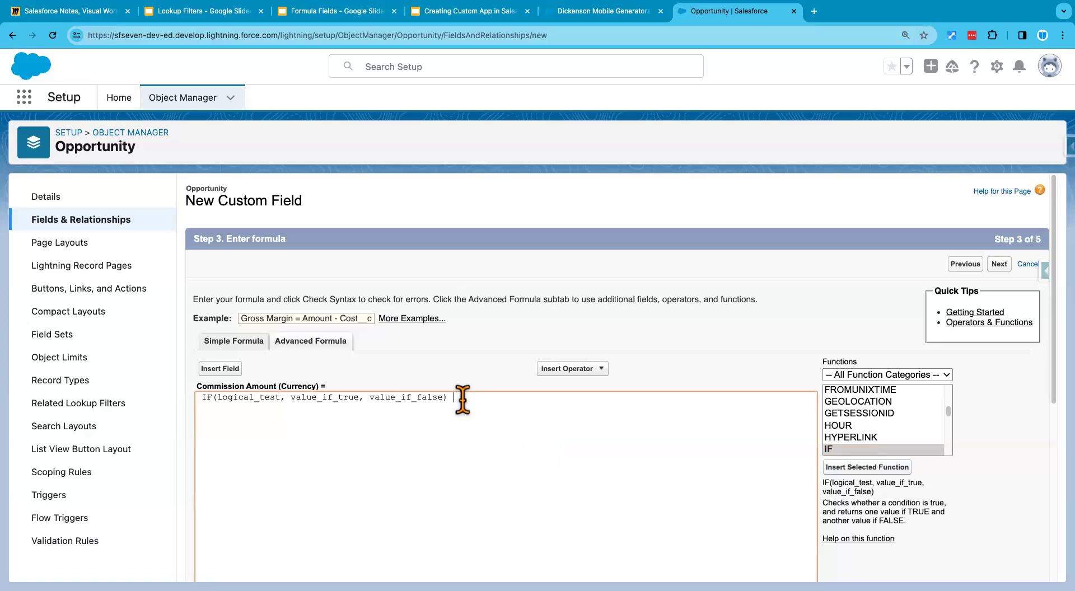
pyautogui.press('Return')
pyautogui.click(204, 399)
pyautogui.press('BackSpace')
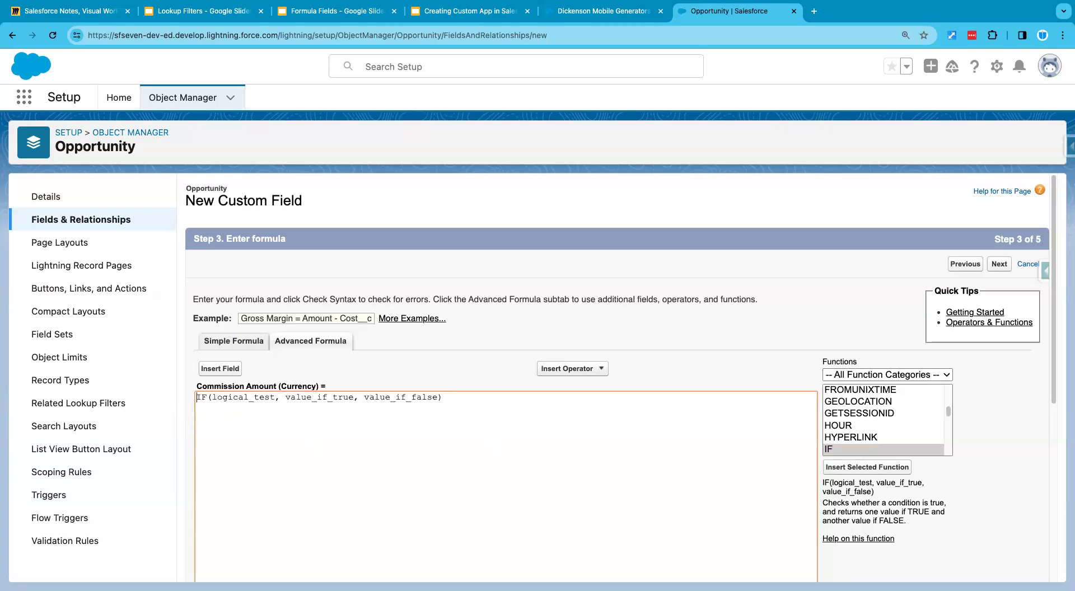
# Step: Check the Amount field on the Dickenson Mobile Generators record and replace the formula's logical_test placeholder with the Opportunity Amount field
pyautogui.doubleClick(239, 397)
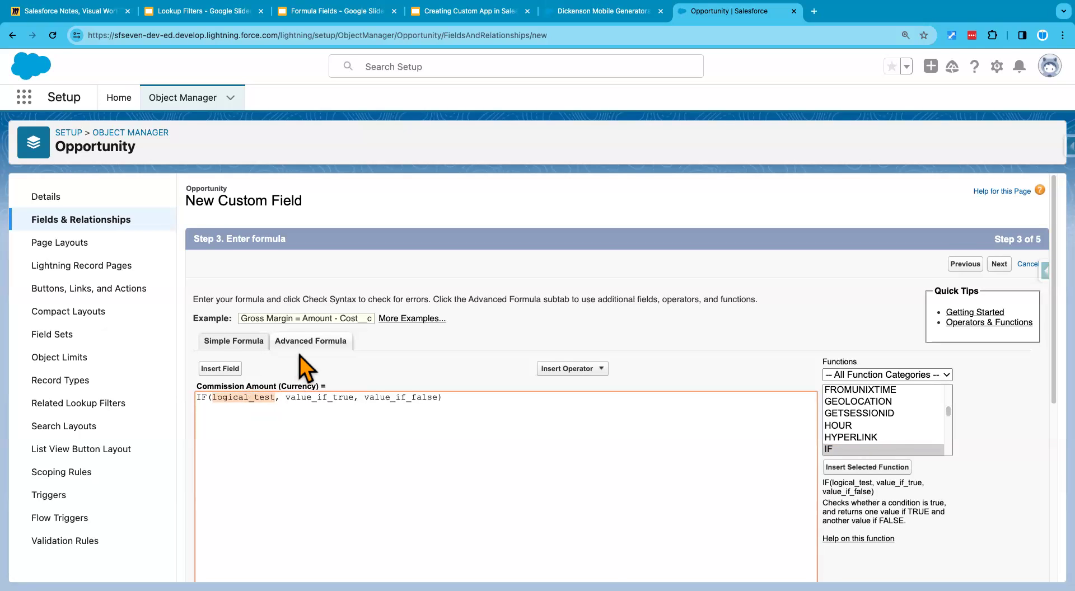
pyautogui.scroll(-2, 307, 369)
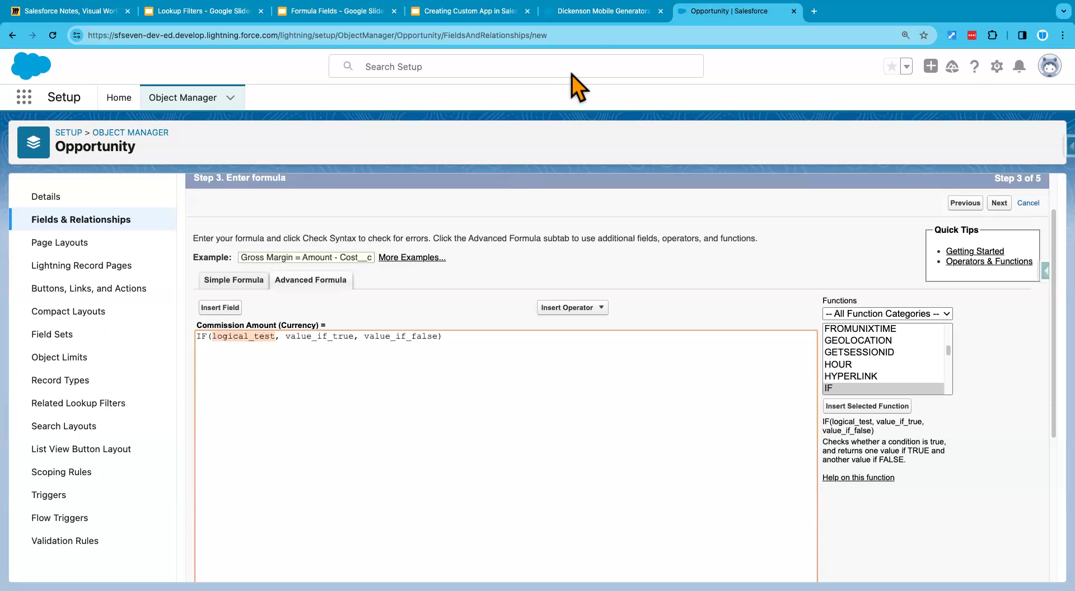
pyautogui.click(593, 13)
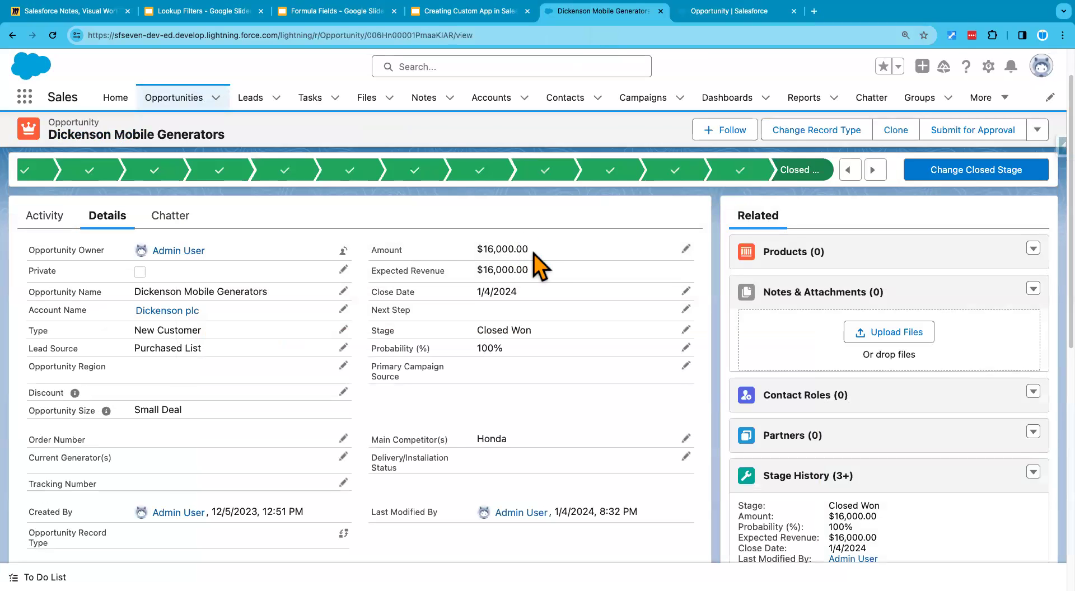
pyautogui.moveTo(529, 250); pyautogui.dragTo(476, 249)
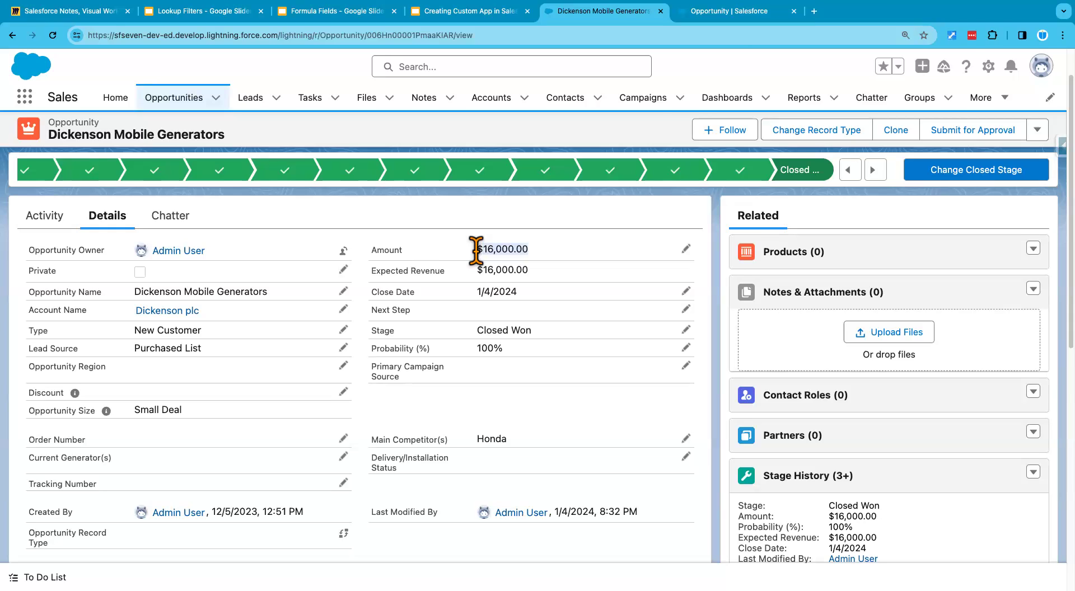
pyautogui.click(729, 17)
pyautogui.click(315, 366)
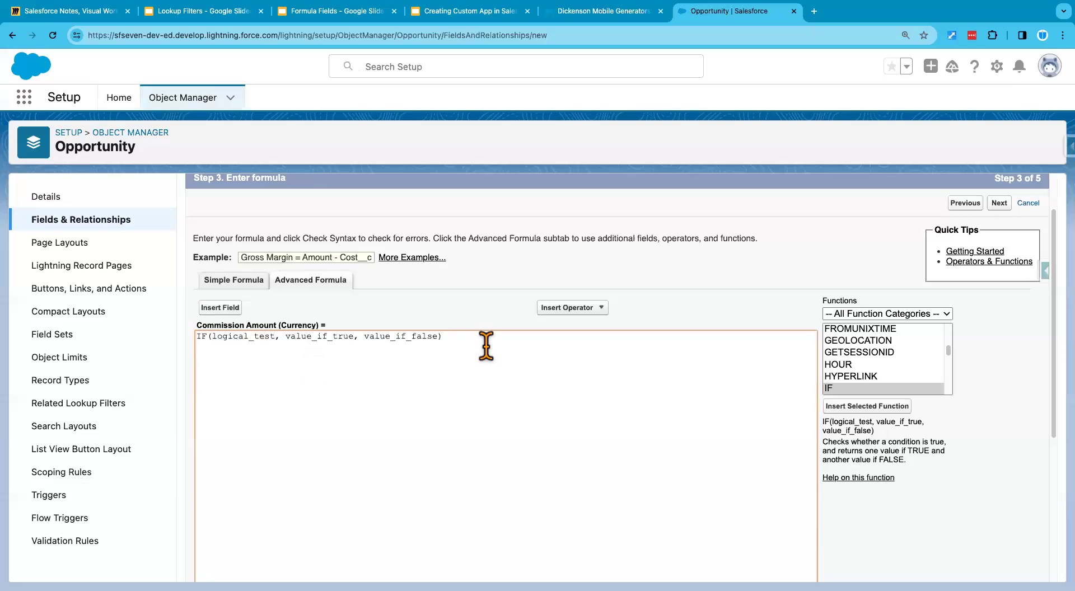
pyautogui.doubleClick(243, 337)
pyautogui.click(220, 308)
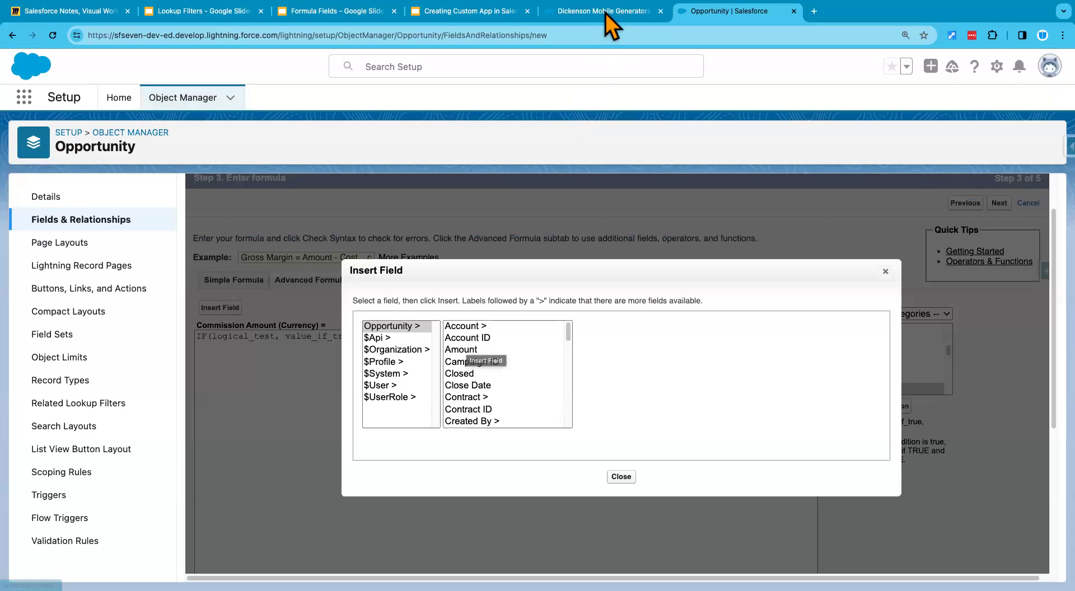
pyautogui.click(467, 350)
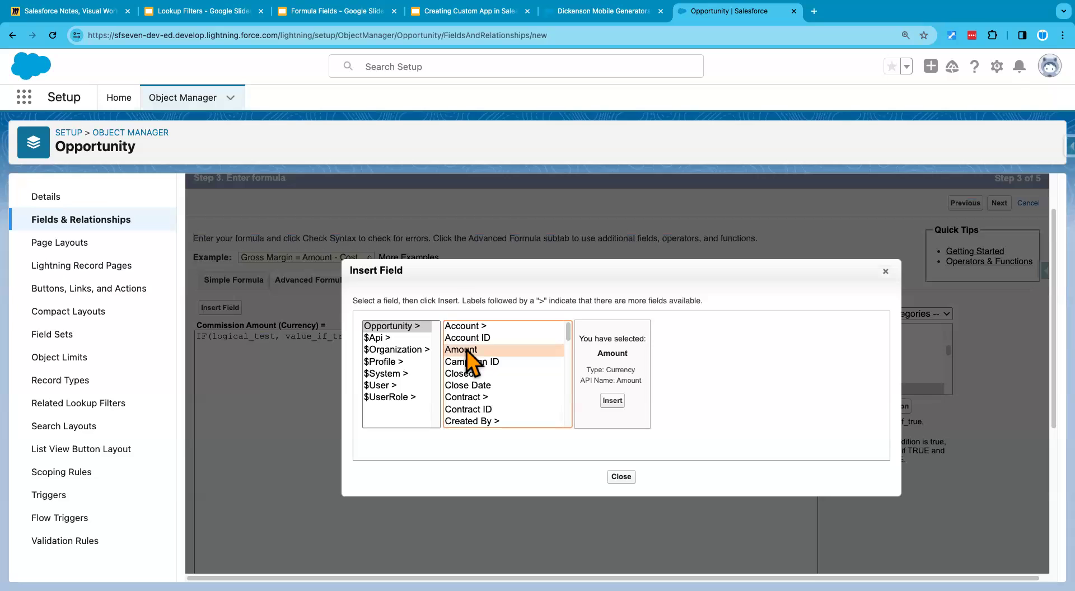
pyautogui.click(613, 400)
pyautogui.moveTo(253, 338); pyautogui.dragTo(217, 341)
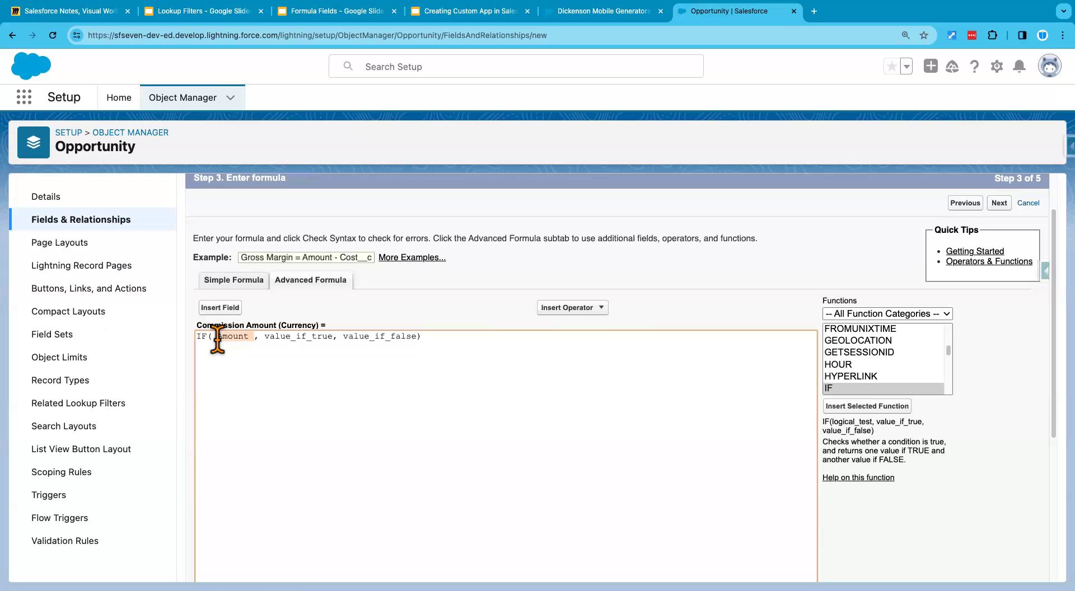
# Step: Consult the commission requirement on the use-case slide and complete the IF condition as Amount < 10000
pyautogui.click(249, 337)
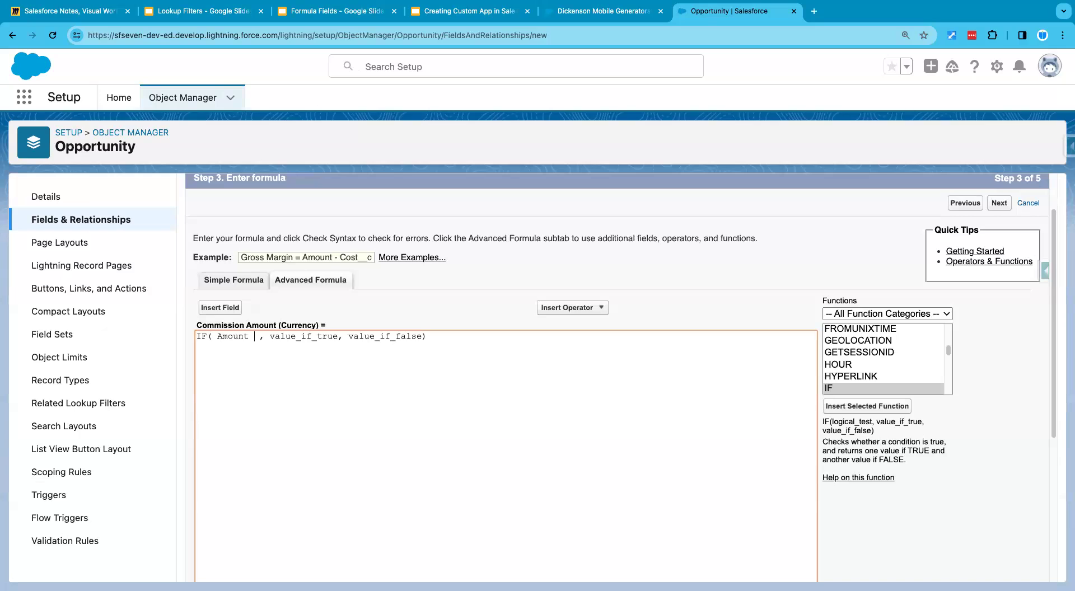
pyautogui.write('>')
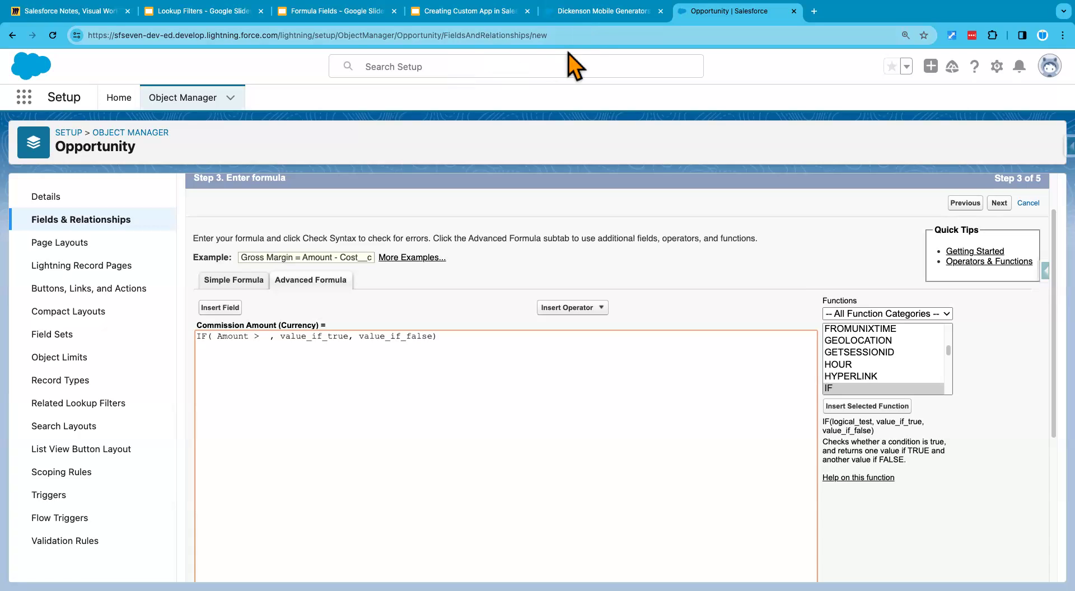
pyautogui.click(372, 11)
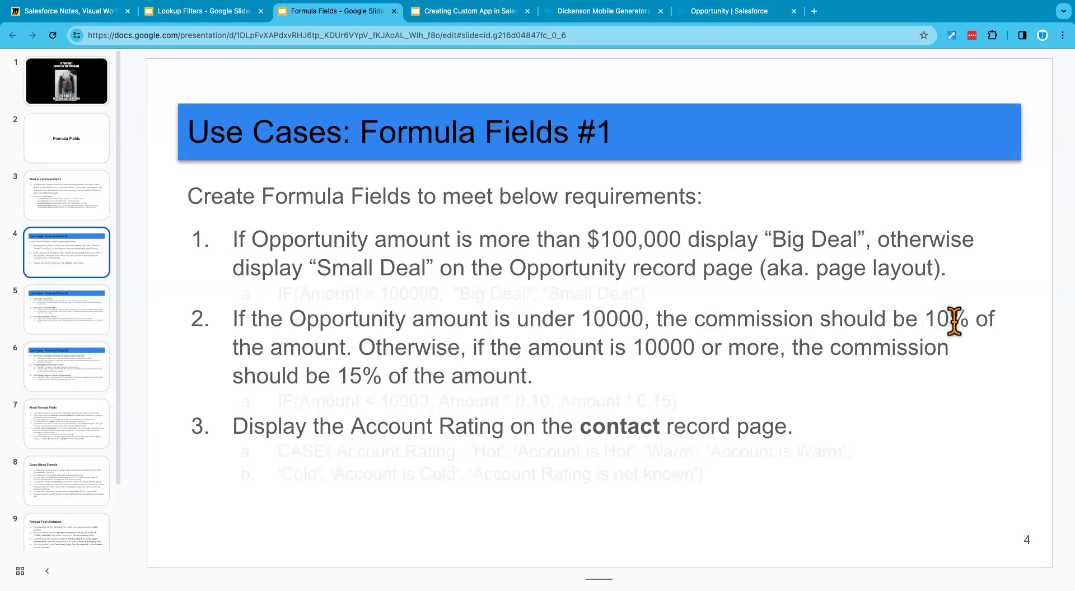
pyautogui.click(724, 17)
pyautogui.press('BackSpace')
pyautogui.write('< 10000')
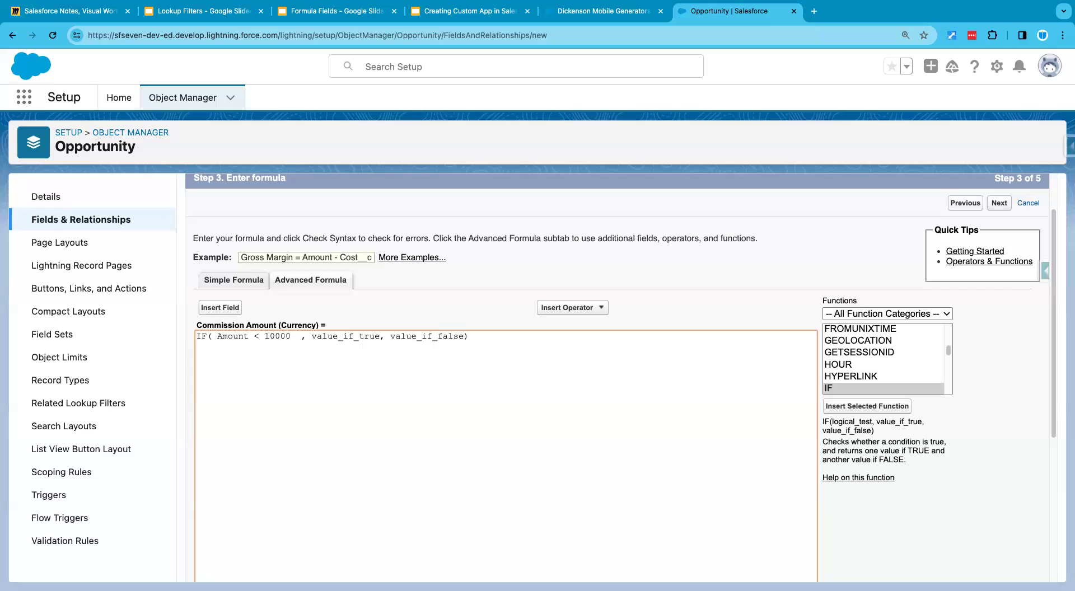
# Step: Replace the value_if_true placeholder with the Amount field multiplied by 0.10
pyautogui.doubleClick(345, 336)
pyautogui.click(227, 310)
pyautogui.click(469, 350)
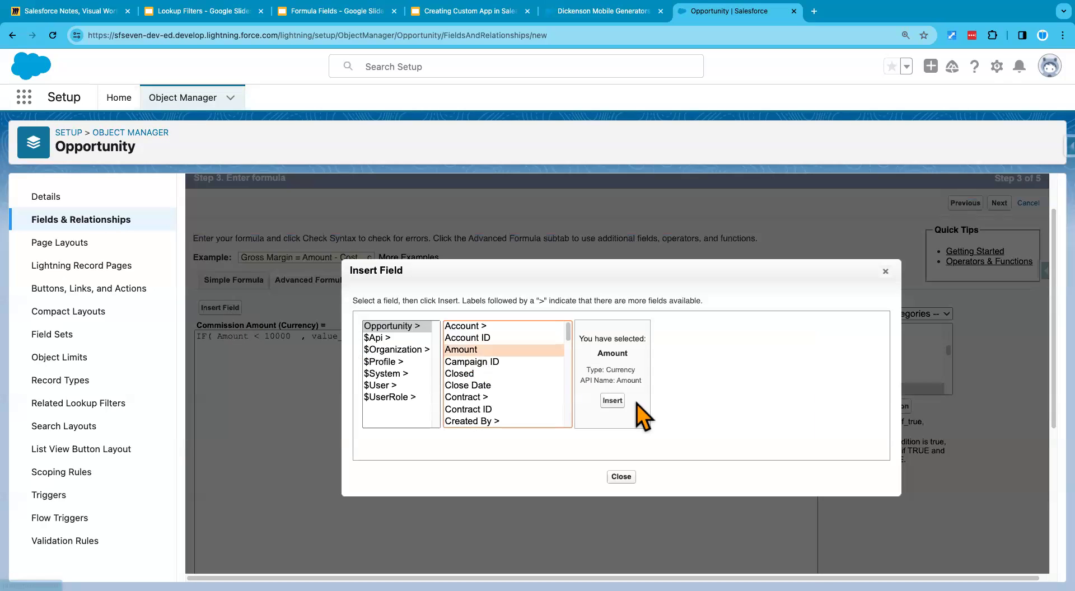
pyautogui.click(615, 401)
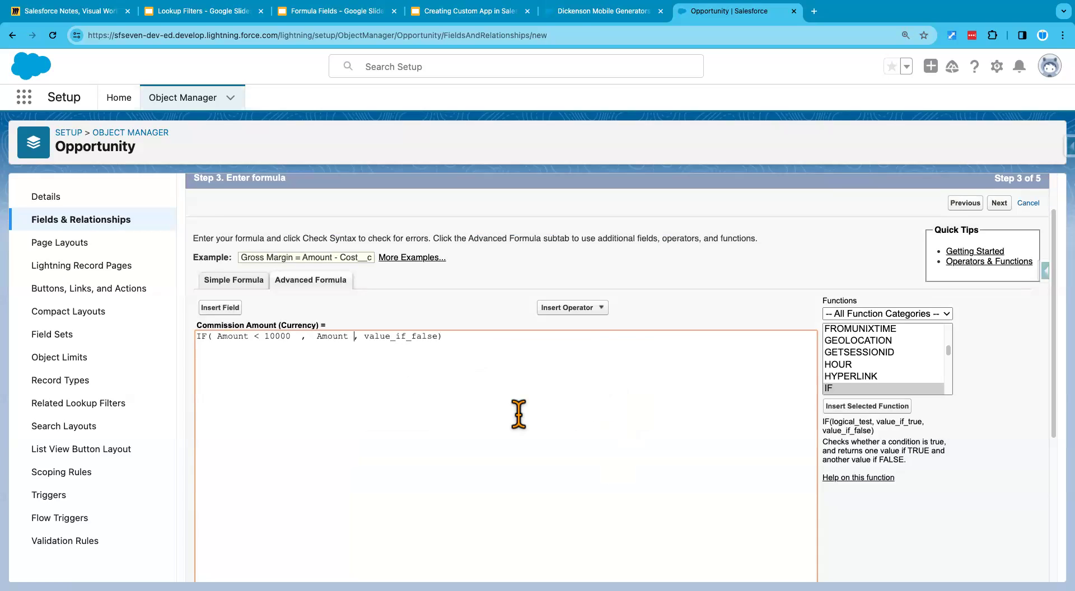
pyautogui.click(581, 308)
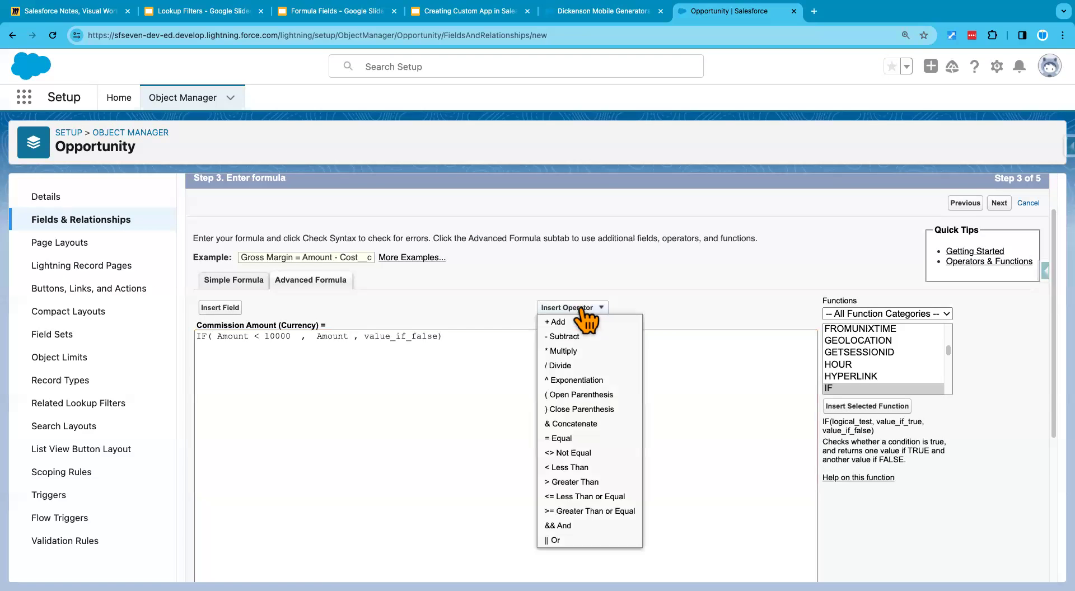
pyautogui.click(565, 352)
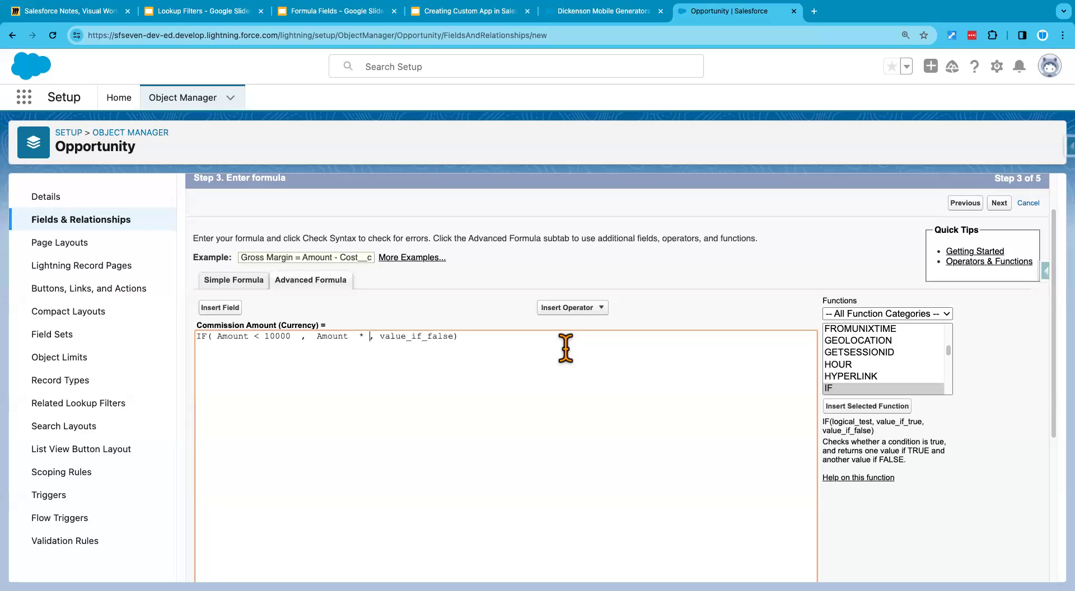
pyautogui.write('0.10')
pyautogui.click(552, 375)
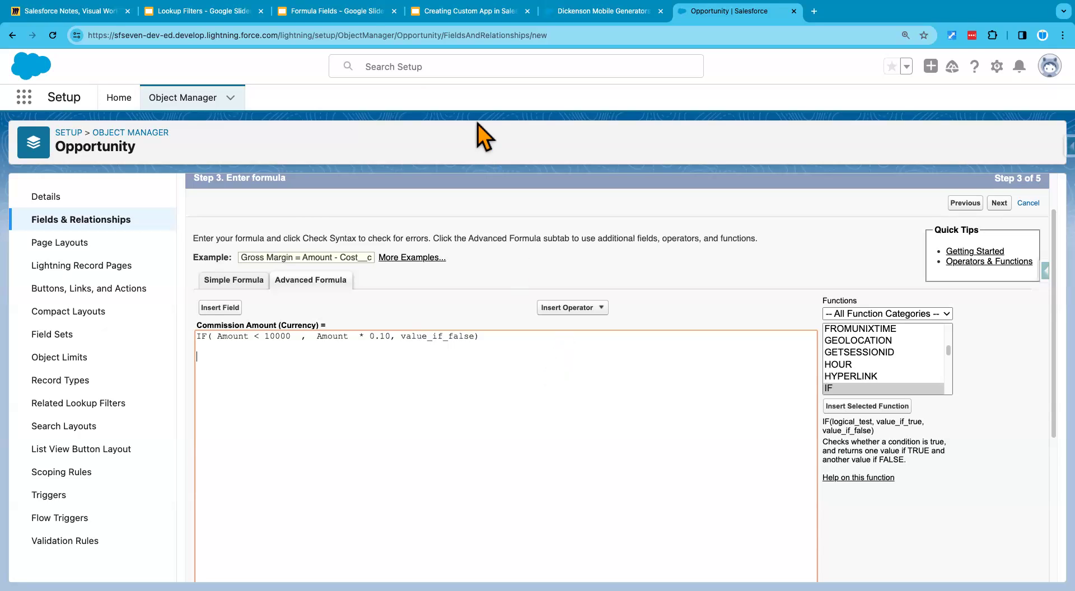
# Step: Compare the use-case slide's commission requirement with the formula's Amount < 10000 condition and Amount * 0.10 true value
pyautogui.click(367, 11)
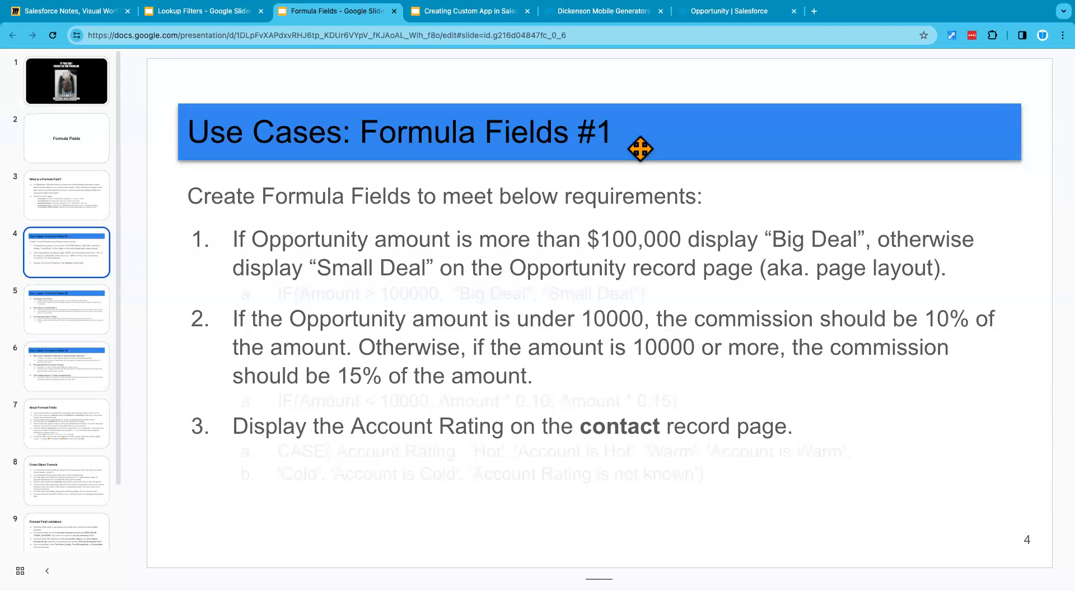
pyautogui.click(716, 12)
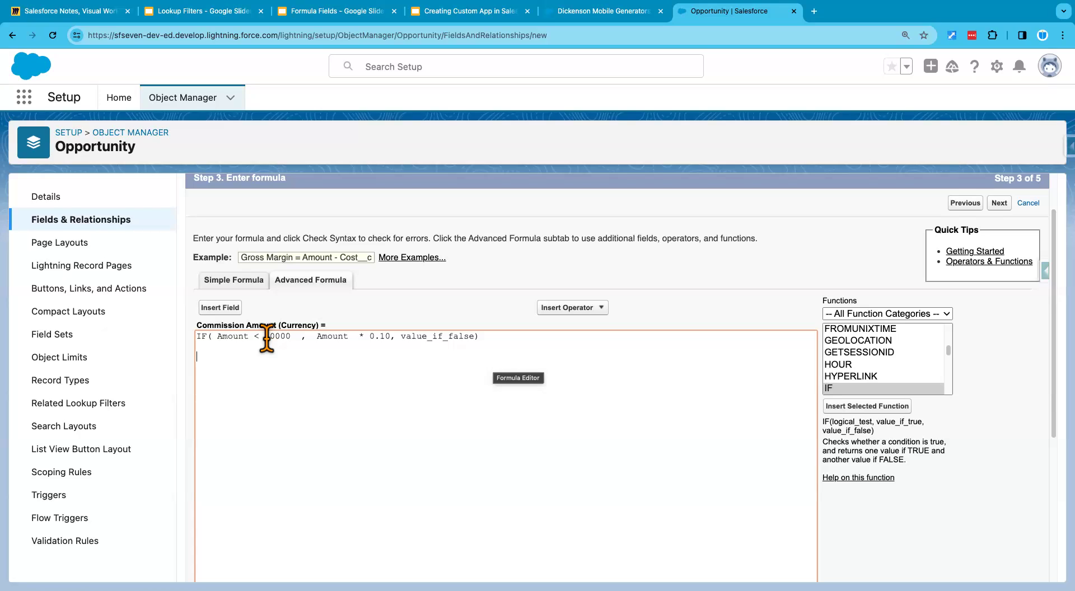
pyautogui.doubleClick(435, 337)
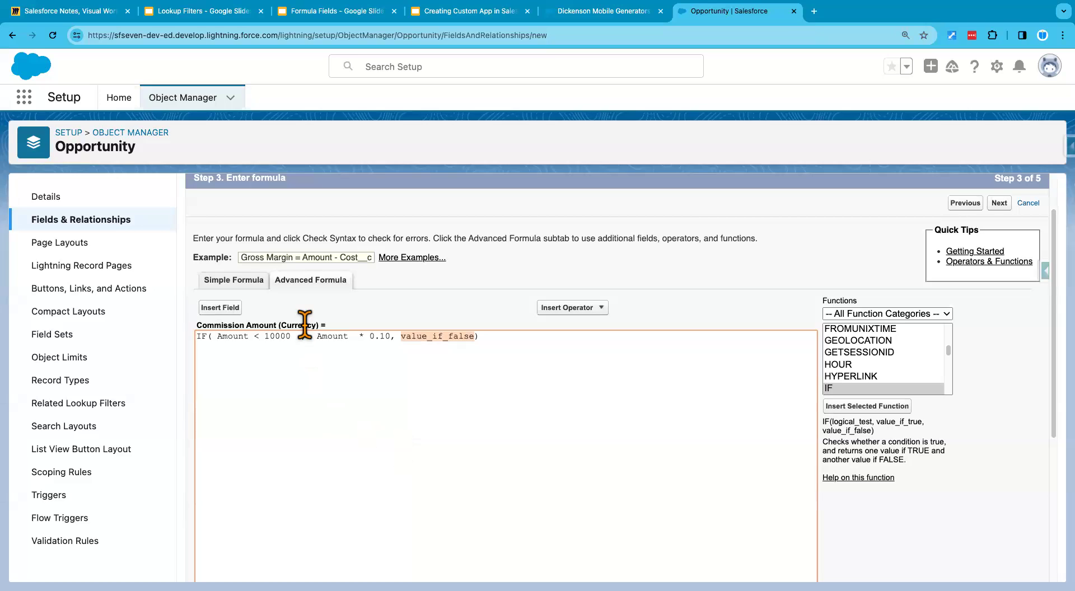
pyautogui.moveTo(295, 336); pyautogui.dragTo(218, 337)
pyautogui.click(235, 342)
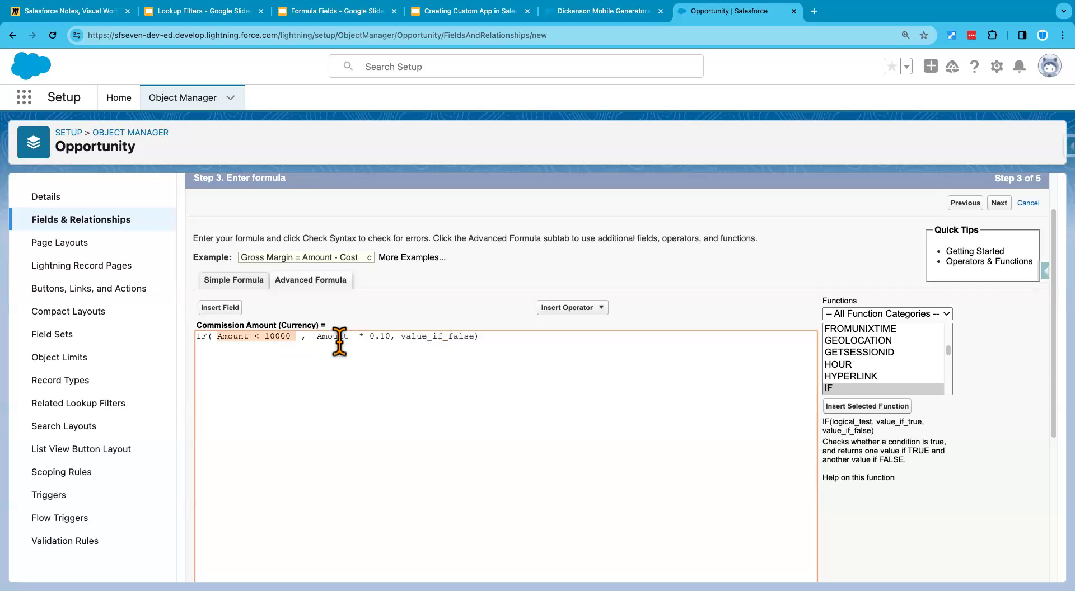
pyautogui.moveTo(315, 336); pyautogui.dragTo(390, 336)
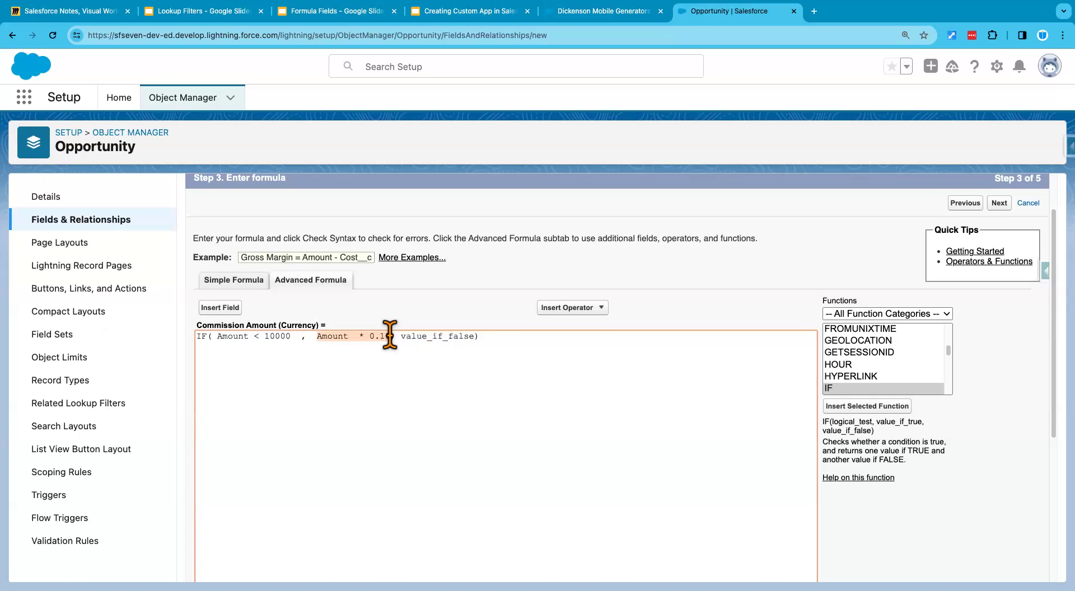
pyautogui.moveTo(294, 338); pyautogui.dragTo(216, 336)
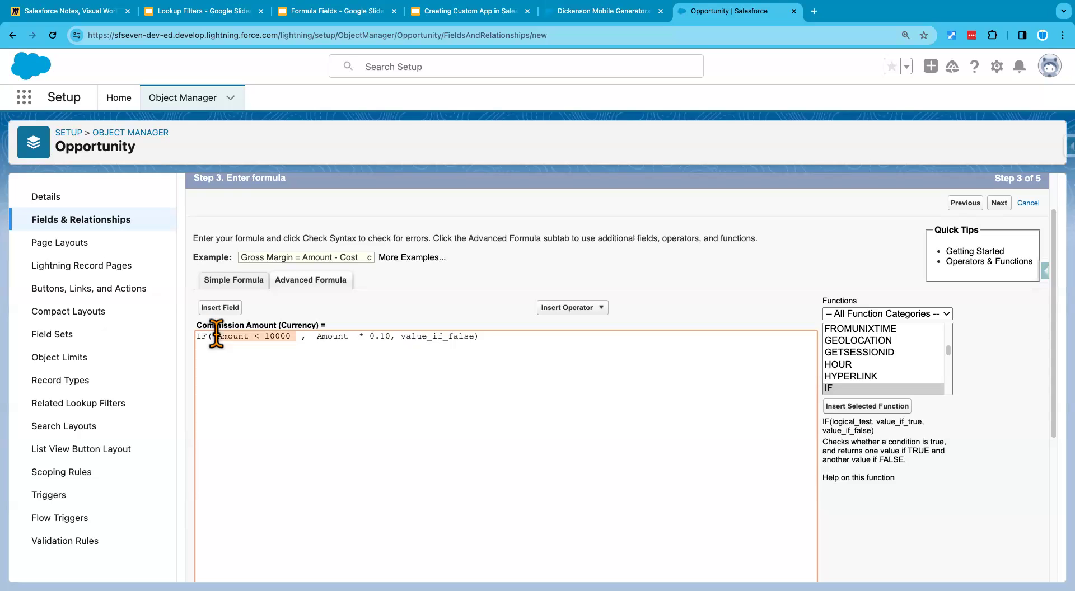
pyautogui.click(256, 339)
pyautogui.moveTo(294, 335); pyautogui.dragTo(219, 335)
# Step: Replace the value_if_false placeholder with Amount * 0.15 and check the Commission Amount formula's syntax
pyautogui.doubleClick(431, 336)
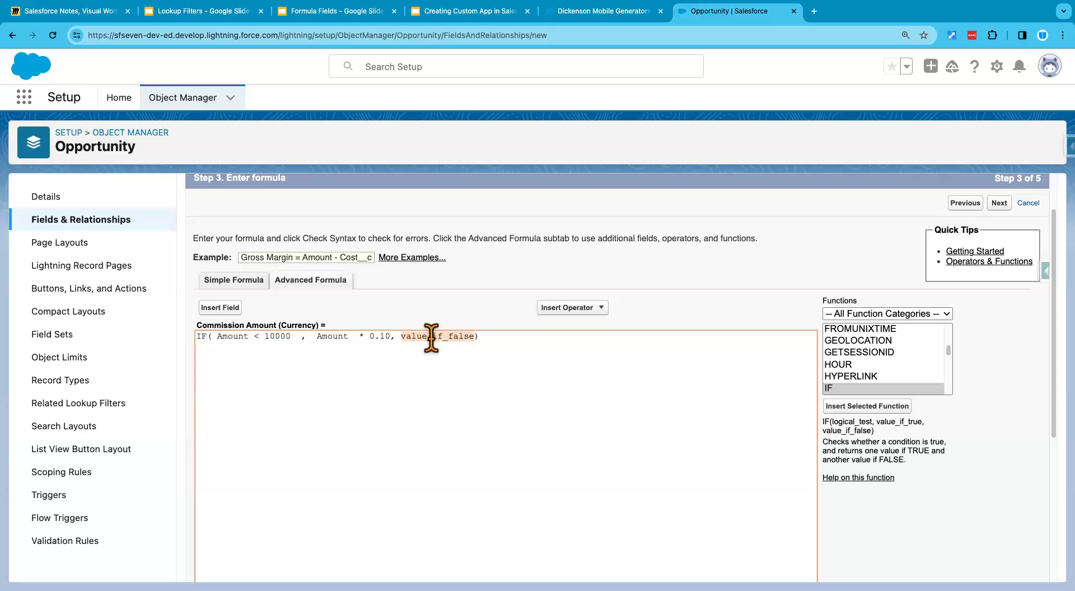
pyautogui.click(230, 308)
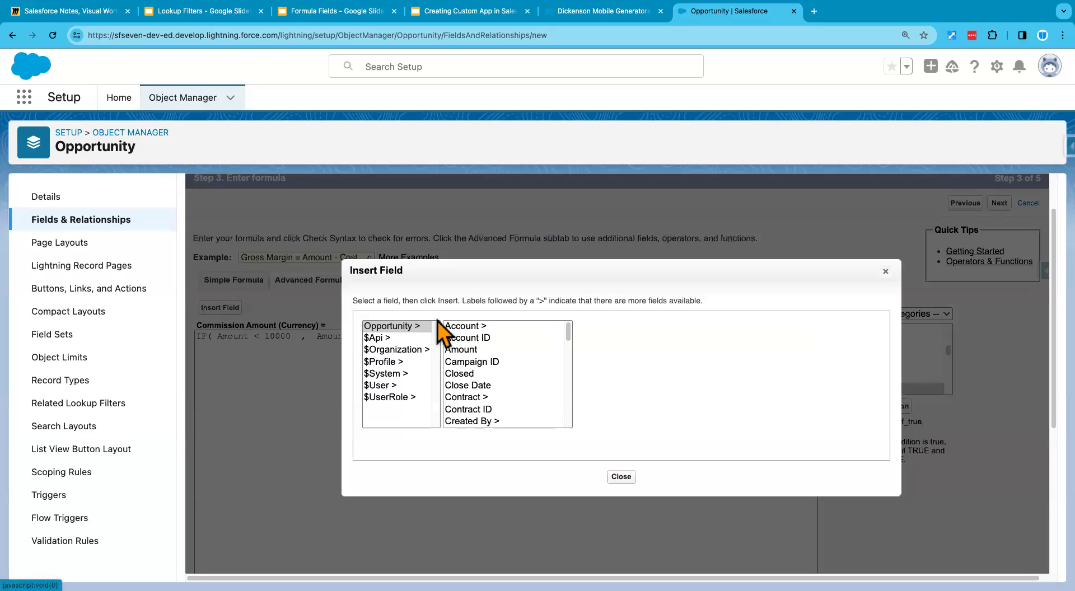
pyautogui.click(466, 351)
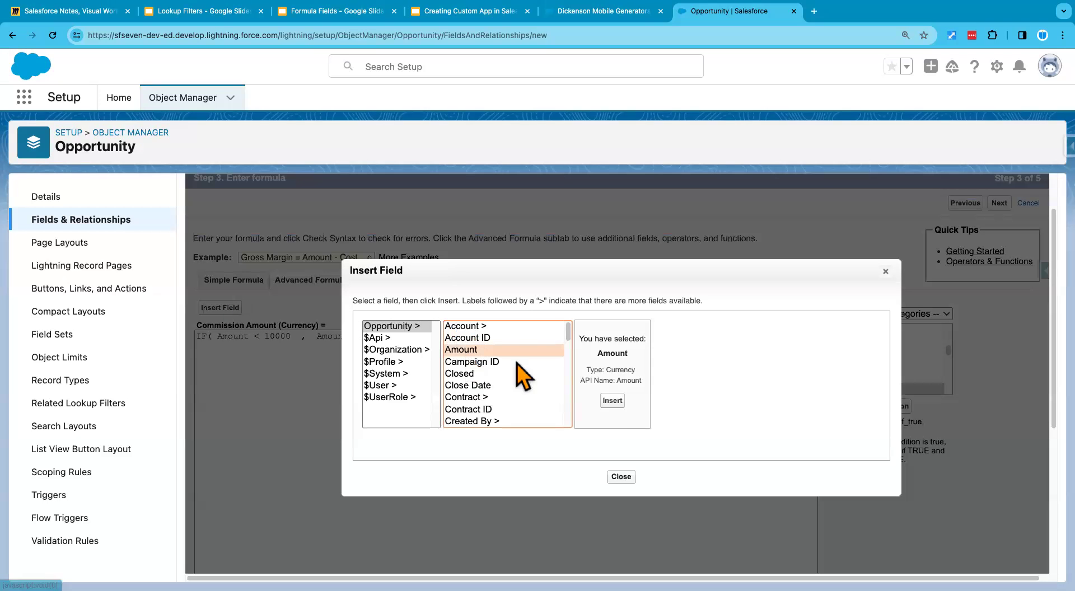
pyautogui.click(610, 409)
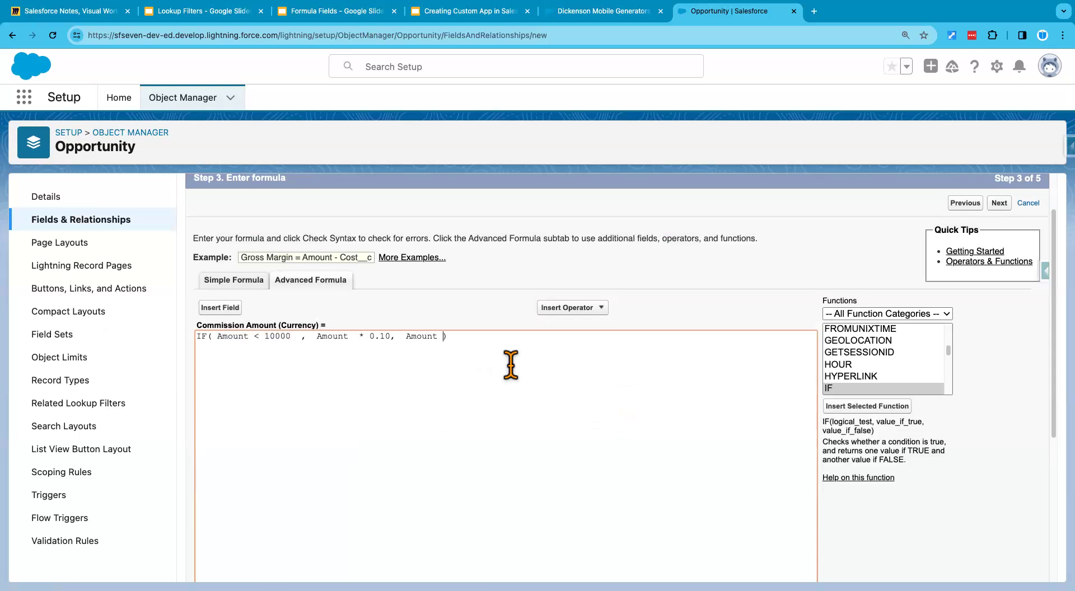
pyautogui.write('*')
pyautogui.click(506, 336)
pyautogui.scroll(-3, 345, 442)
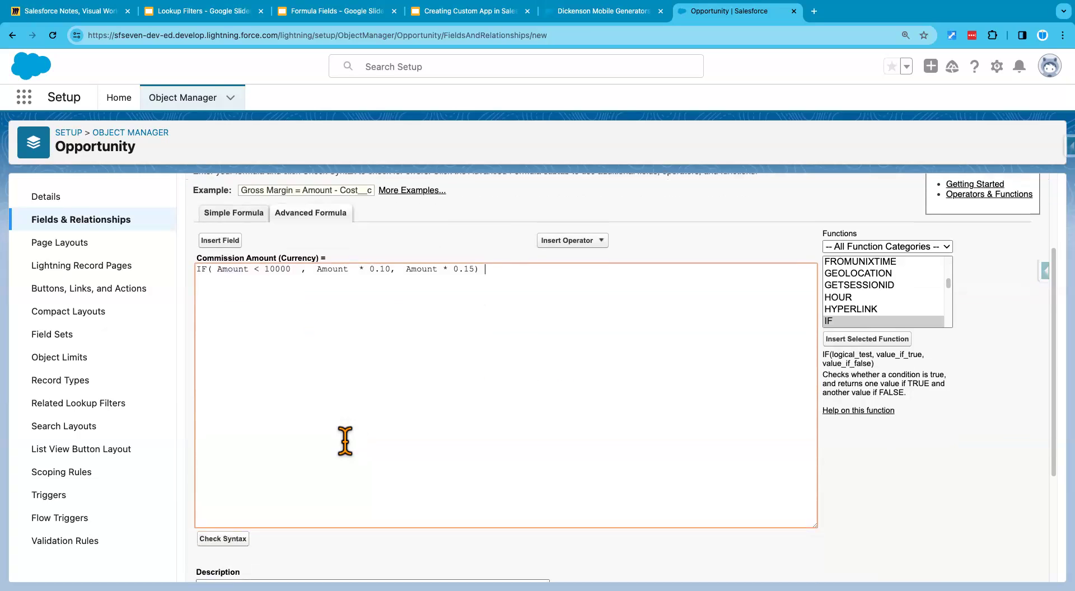
pyautogui.click(227, 531)
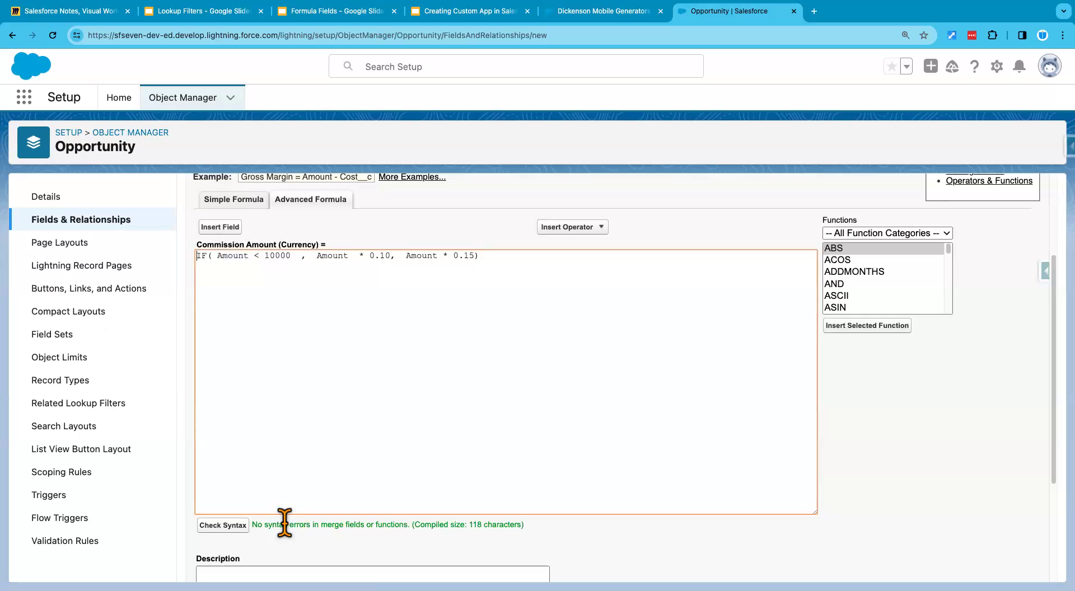
# Step: Insert a second IF template two lines below the finished formula and compare its placeholders with the completed arguments
pyautogui.click(499, 269)
pyautogui.press('Return')
pyautogui.press('Return')
pyautogui.click(863, 272)
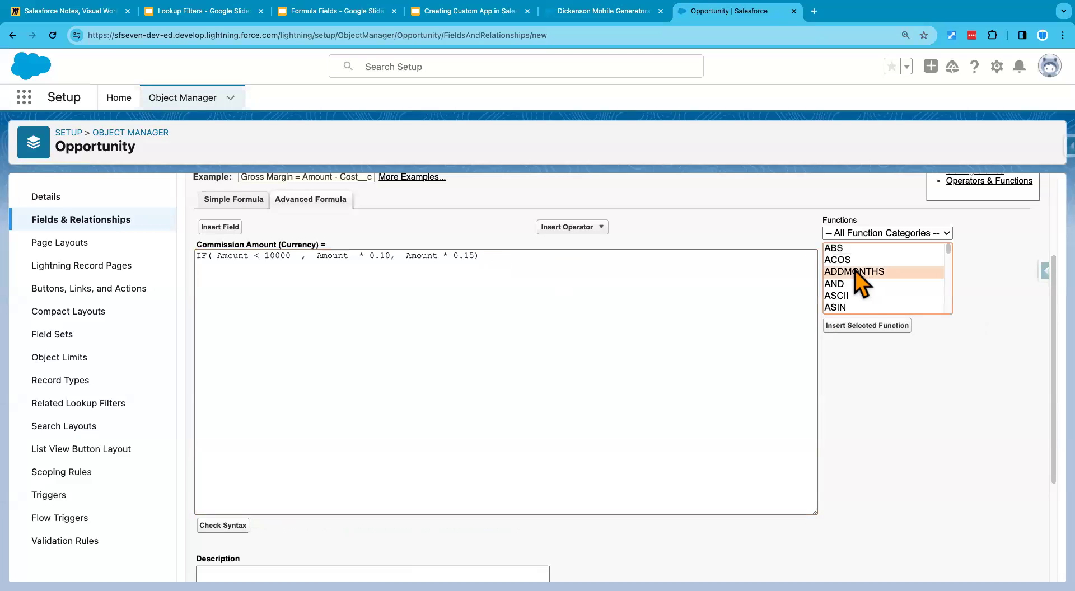
pyautogui.press('i')
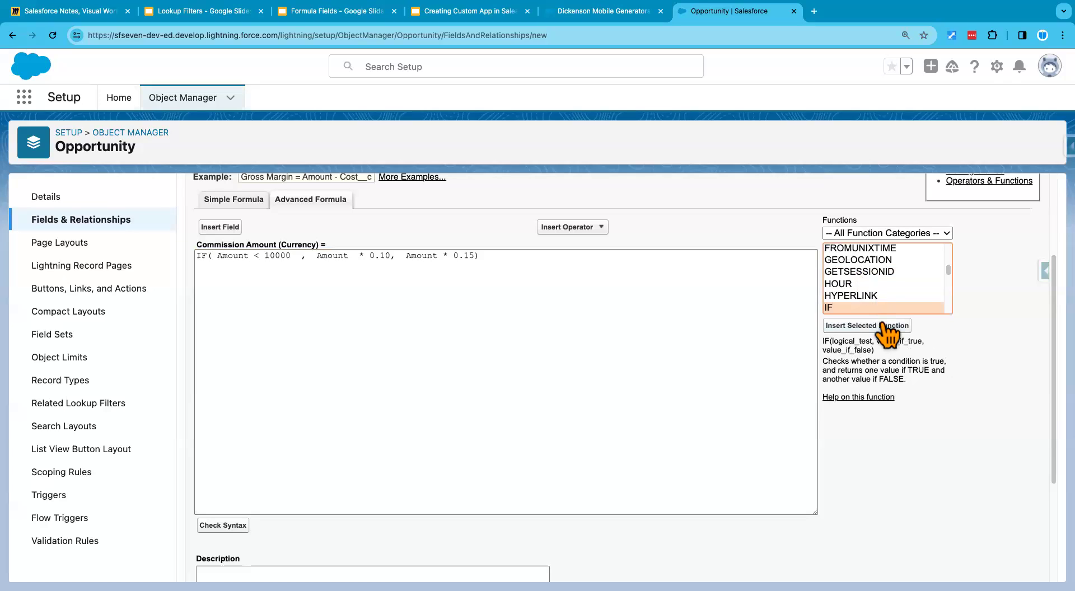
pyautogui.click(868, 326)
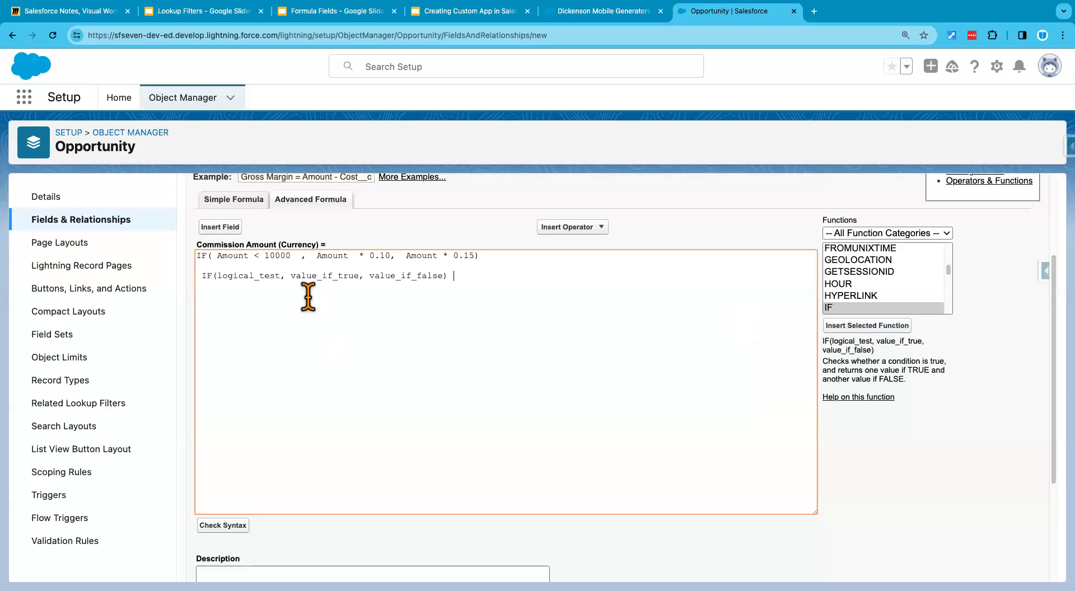
pyautogui.moveTo(291, 256); pyautogui.dragTo(216, 258)
pyautogui.doubleClick(241, 276)
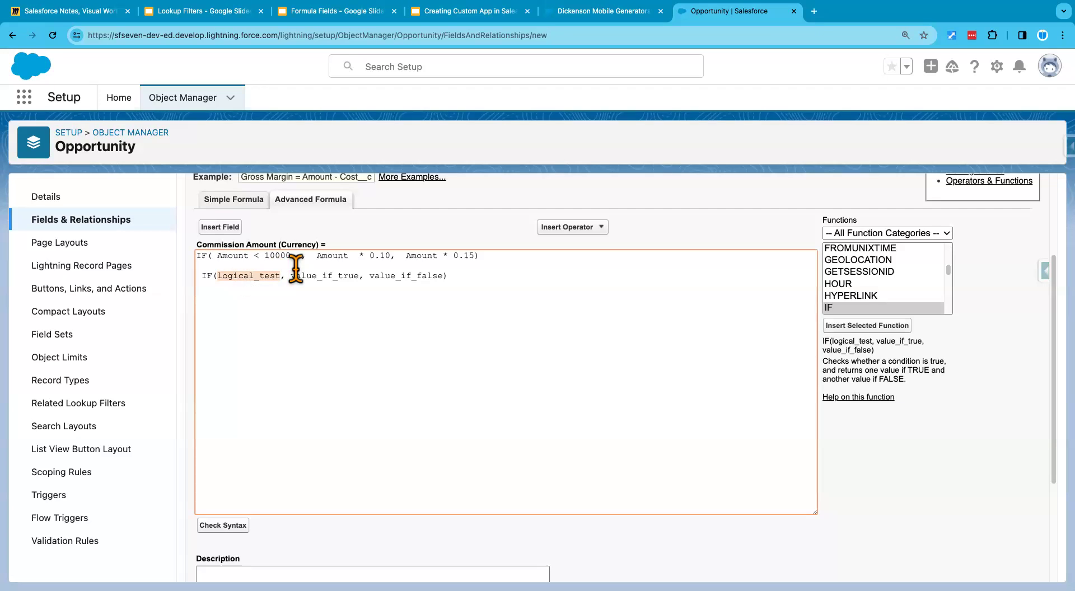
pyautogui.moveTo(316, 256); pyautogui.dragTo(387, 256)
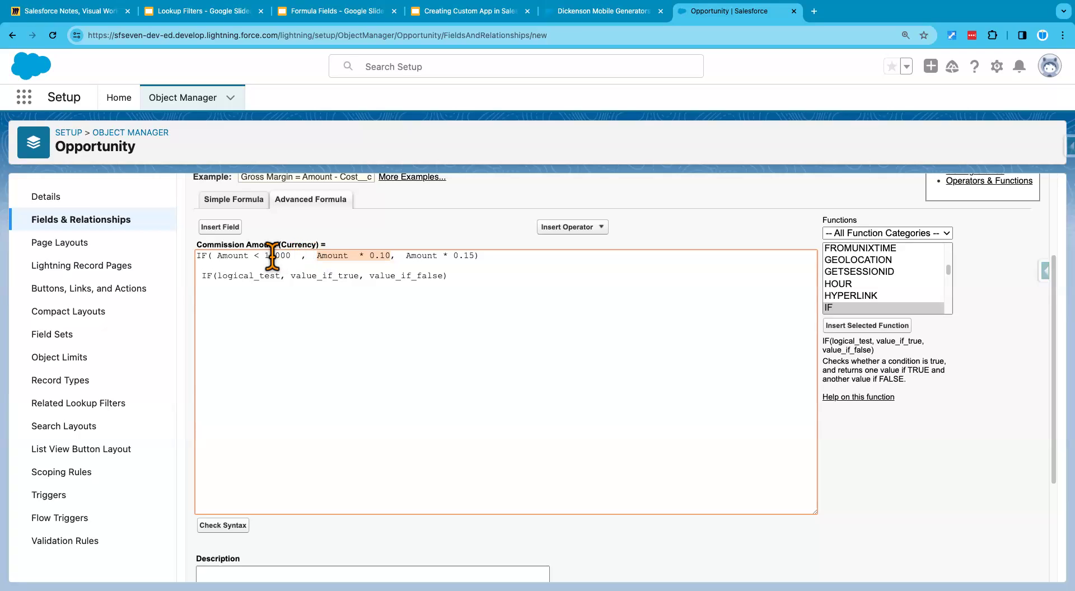
pyautogui.click(416, 256)
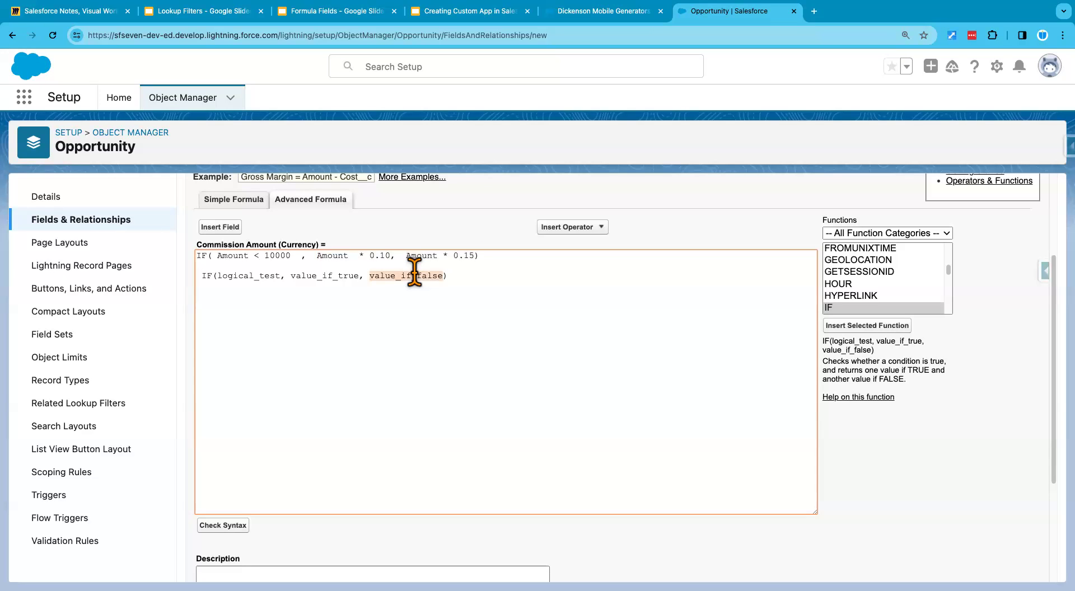
# Step: Delete the spare IF template from the formula and fill the field's description with the commission requirement copied from the use-case slide
pyautogui.moveTo(448, 275); pyautogui.dragTo(180, 274)
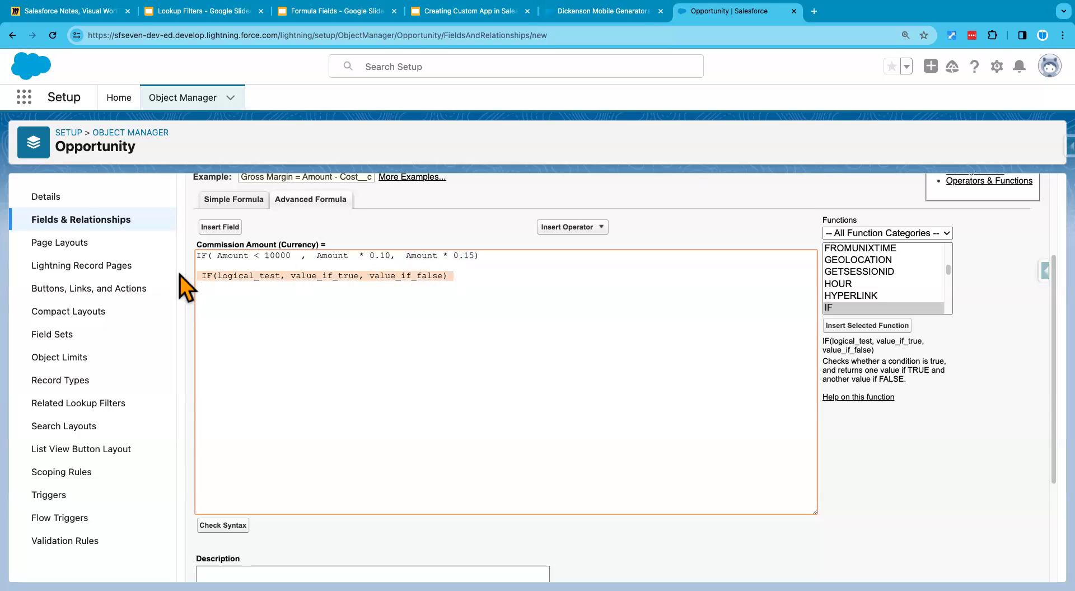
pyautogui.press('BackSpace')
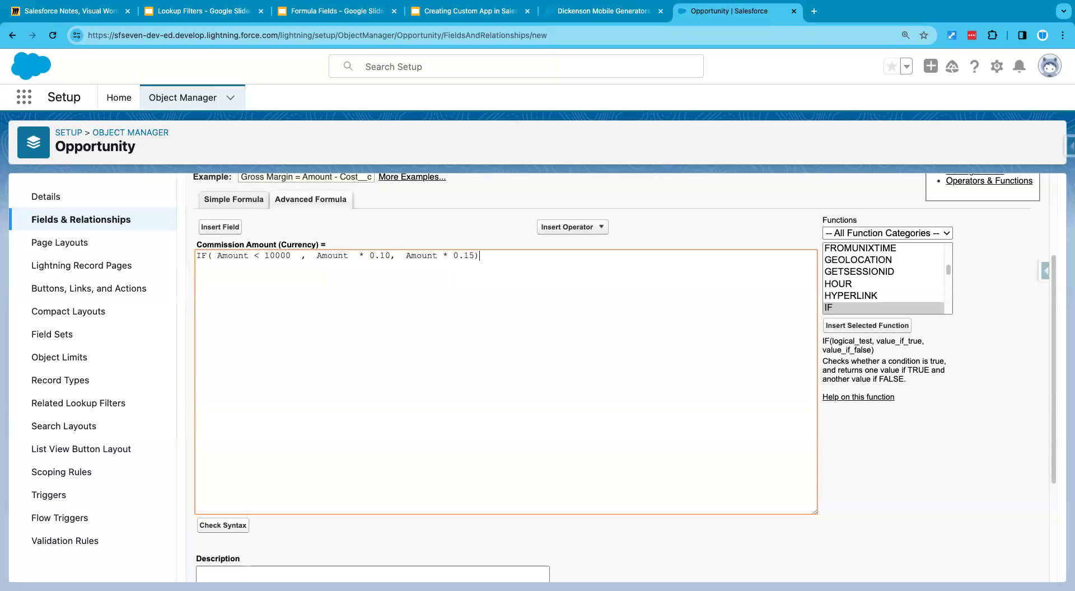
pyautogui.scroll(-2, 367, 366)
pyautogui.click(269, 475)
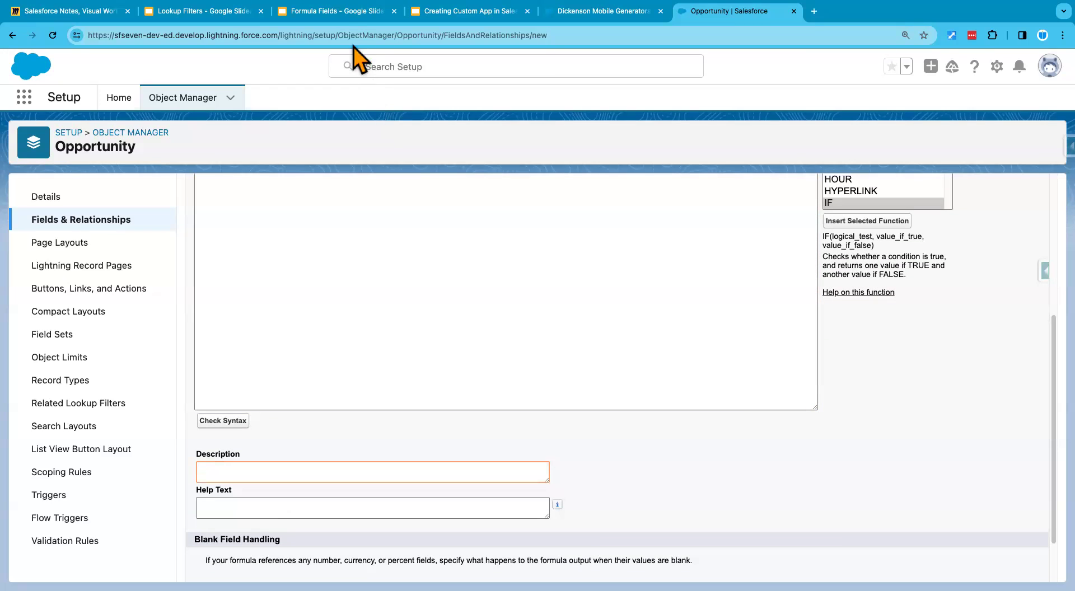
pyautogui.click(351, 16)
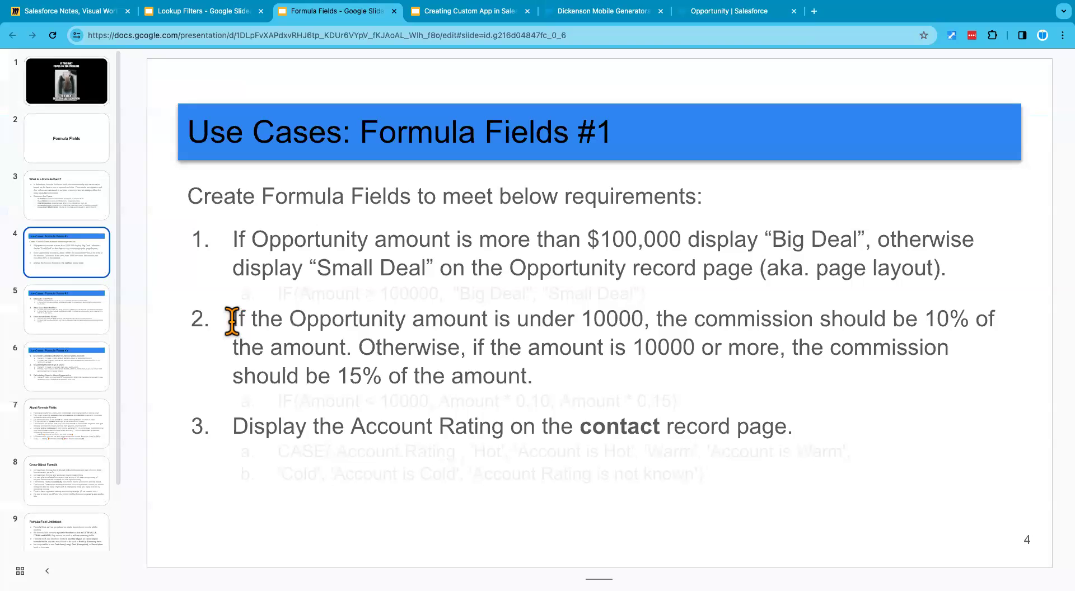
pyautogui.tripleClick(550, 367)
pyautogui.hotkey('ctrl', 'c')
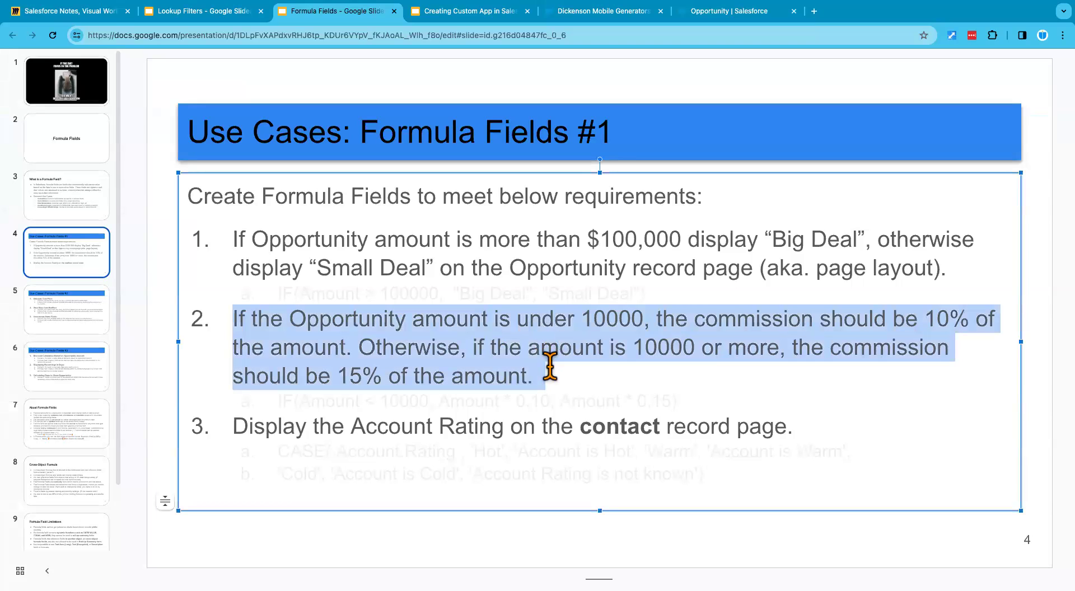
pyautogui.click(719, 15)
pyautogui.click(233, 476)
pyautogui.hotkey('ctrl', 'v')
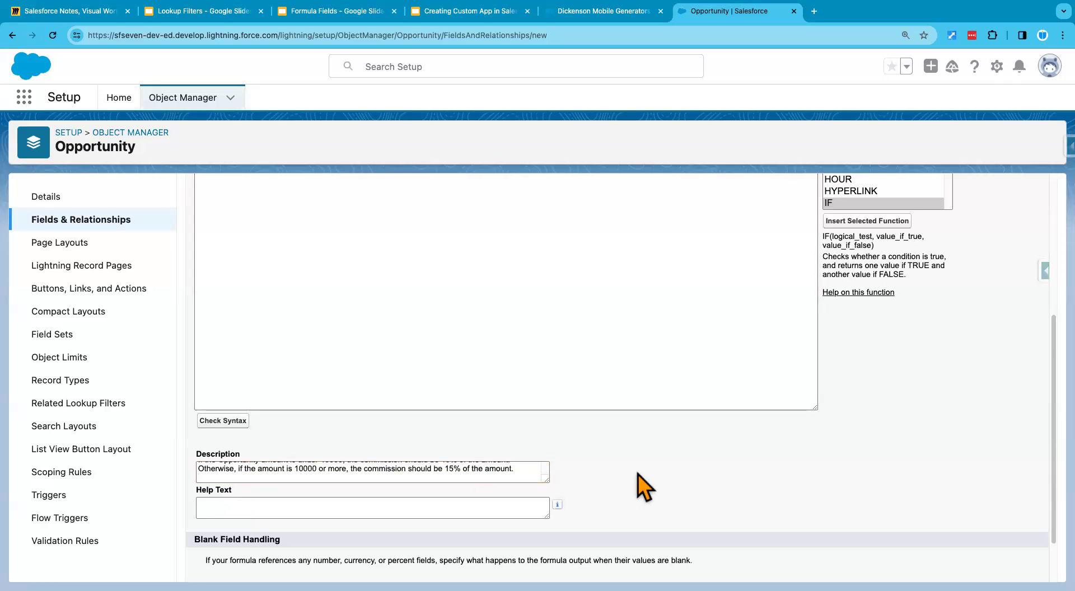
# Step: Make Commission Amount visible only to Standard User and System Administrator, and save it on all four Opportunity page layouts
pyautogui.scroll(-2, 644, 486)
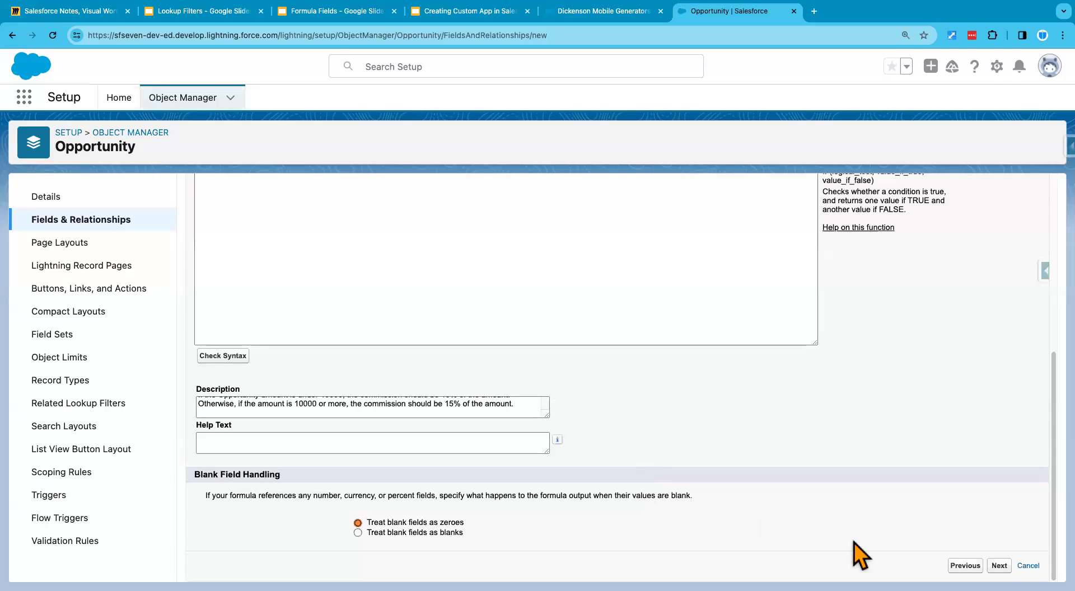
pyautogui.click(999, 566)
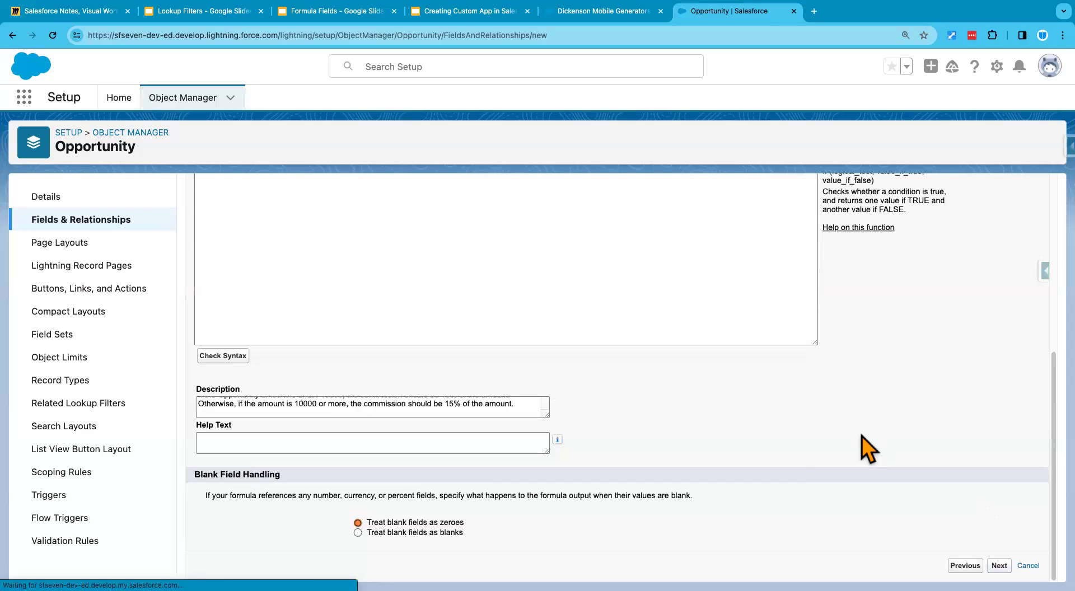
pyautogui.doubleClick(799, 383)
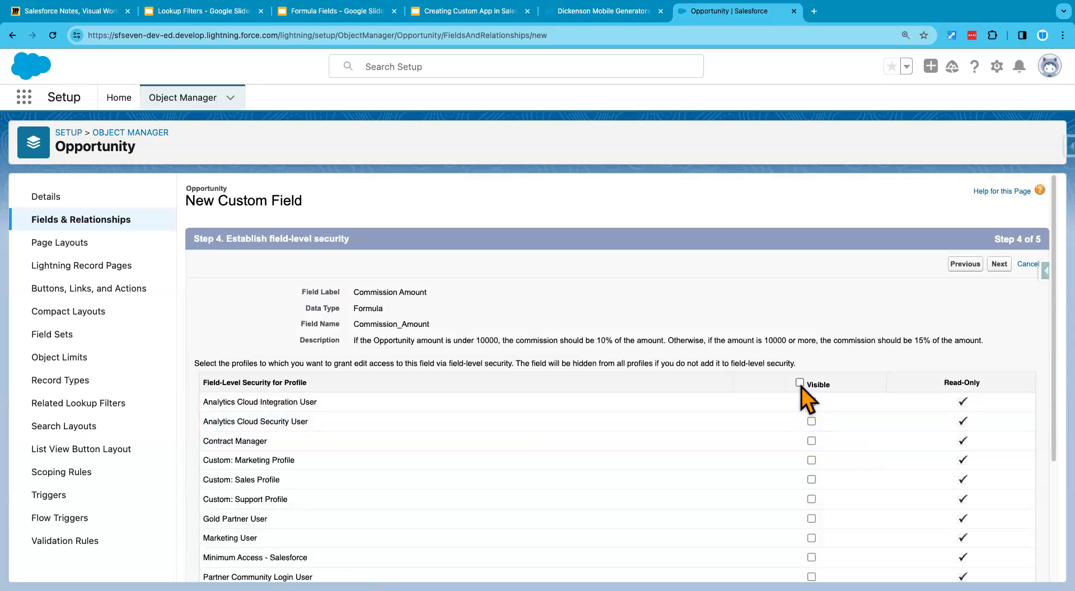
pyautogui.scroll(-5, 809, 392)
pyautogui.click(811, 507)
pyautogui.click(812, 525)
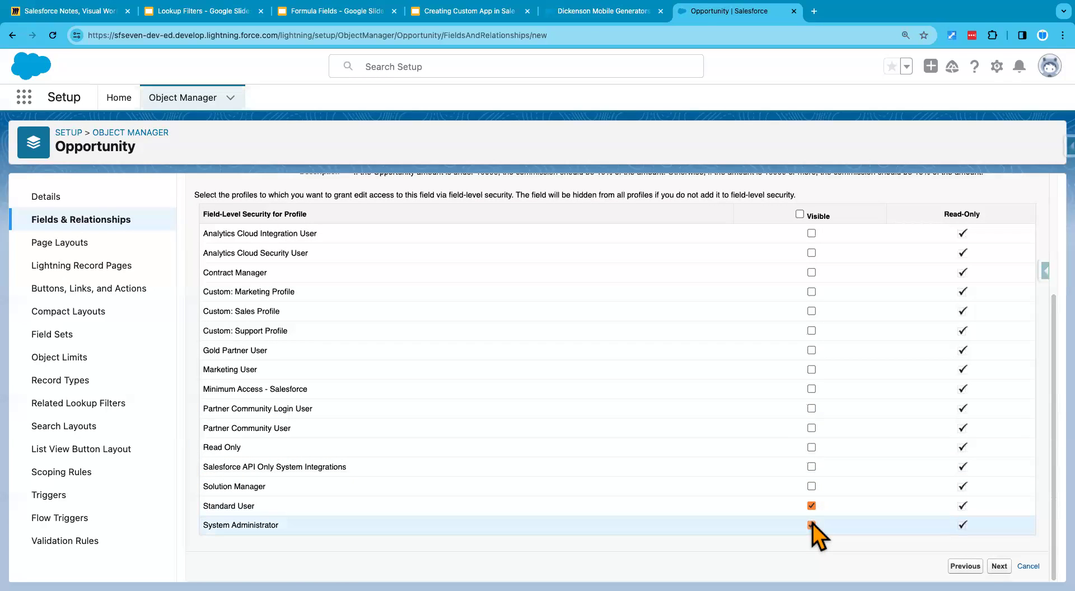
pyautogui.click(1004, 563)
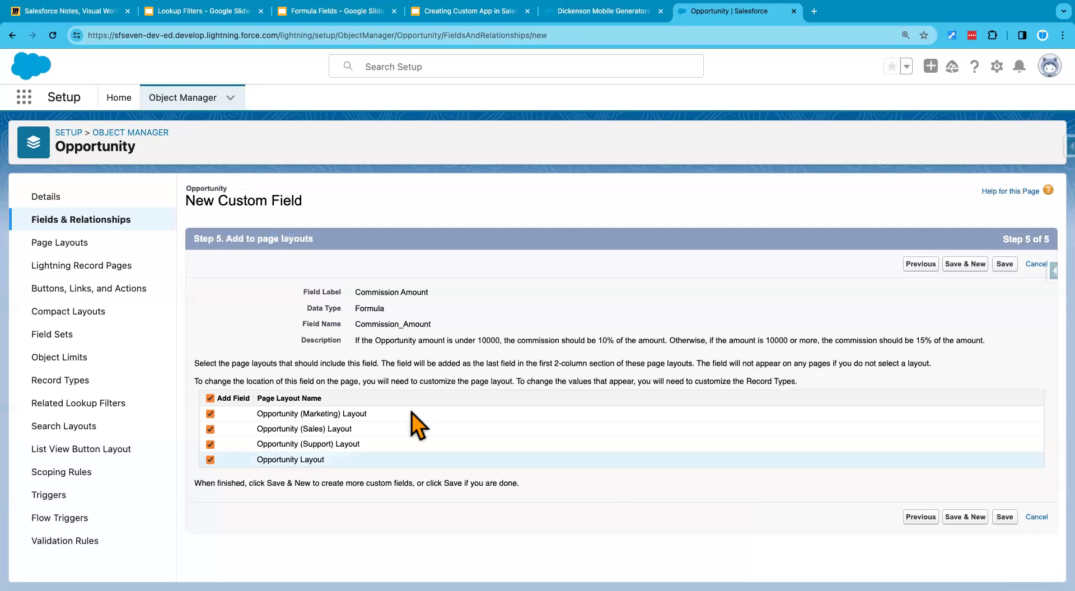
pyautogui.click(1003, 518)
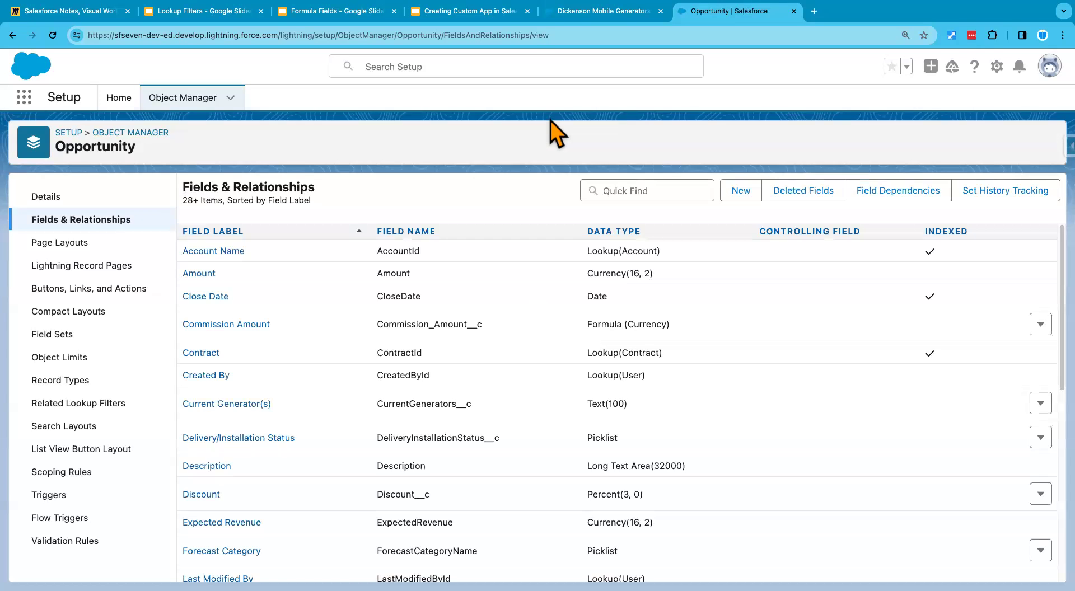
# Step: Reload the Dickenson Mobile Generators opportunity and look through its details for the Commission Amount field
pyautogui.click(611, 12)
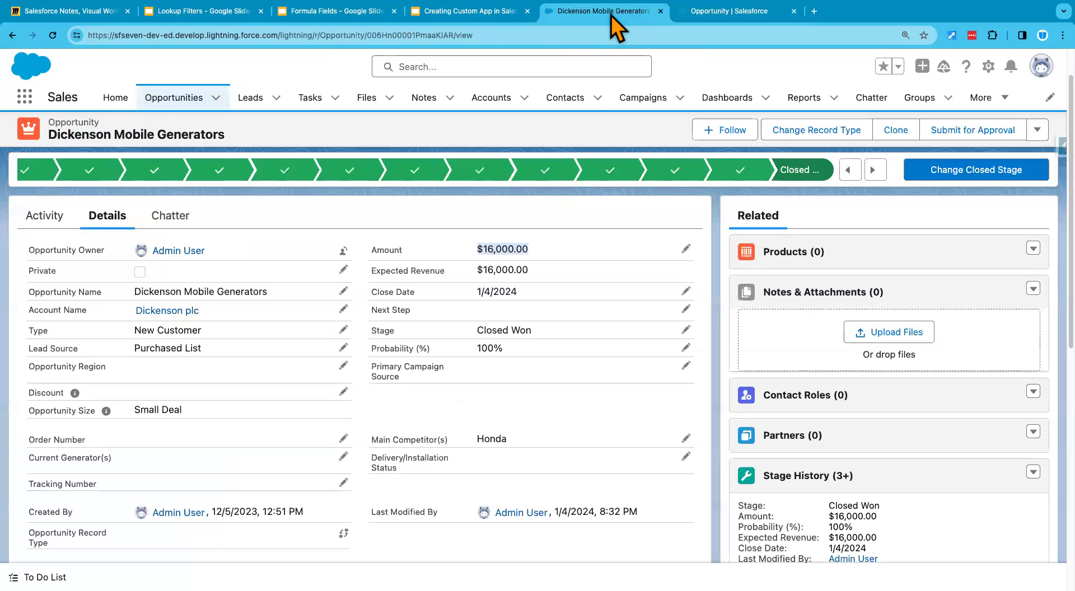
pyautogui.click(52, 36)
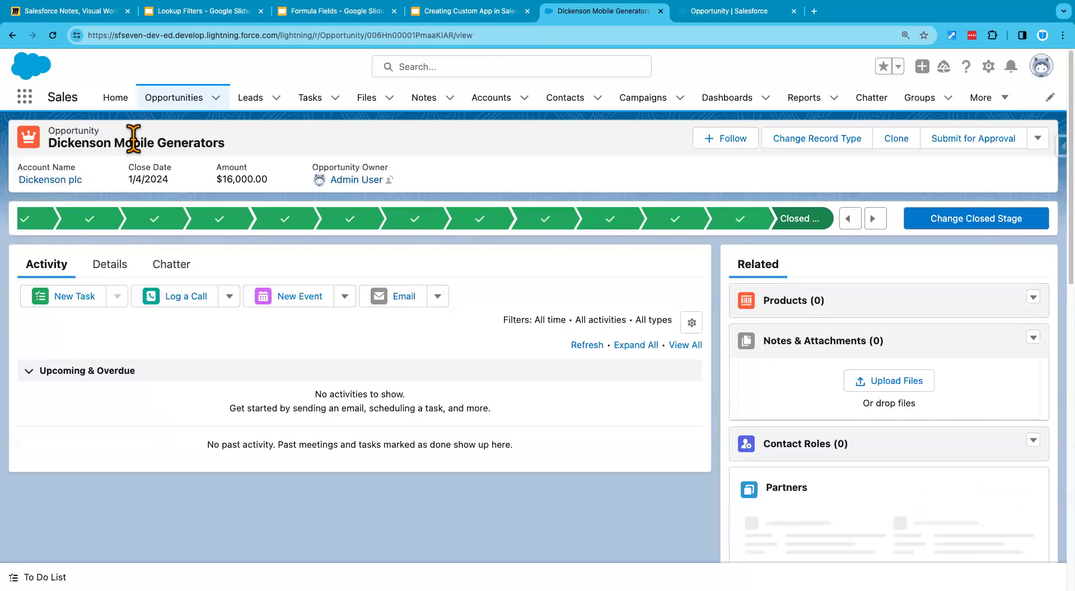
pyautogui.click(111, 268)
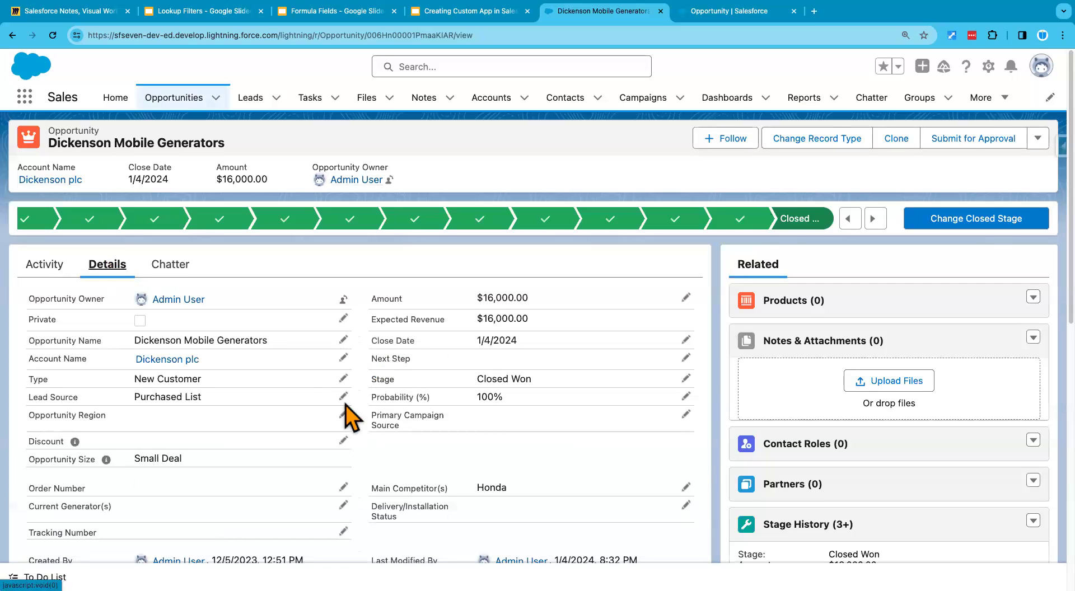
pyautogui.scroll(-5, 345, 406)
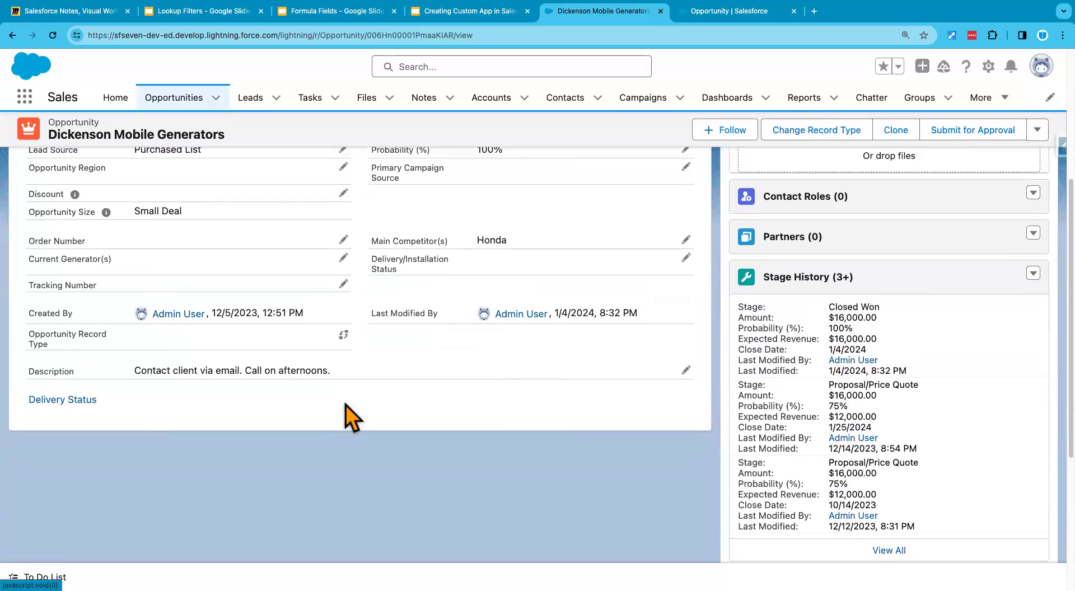
pyautogui.scroll(1, 351, 418)
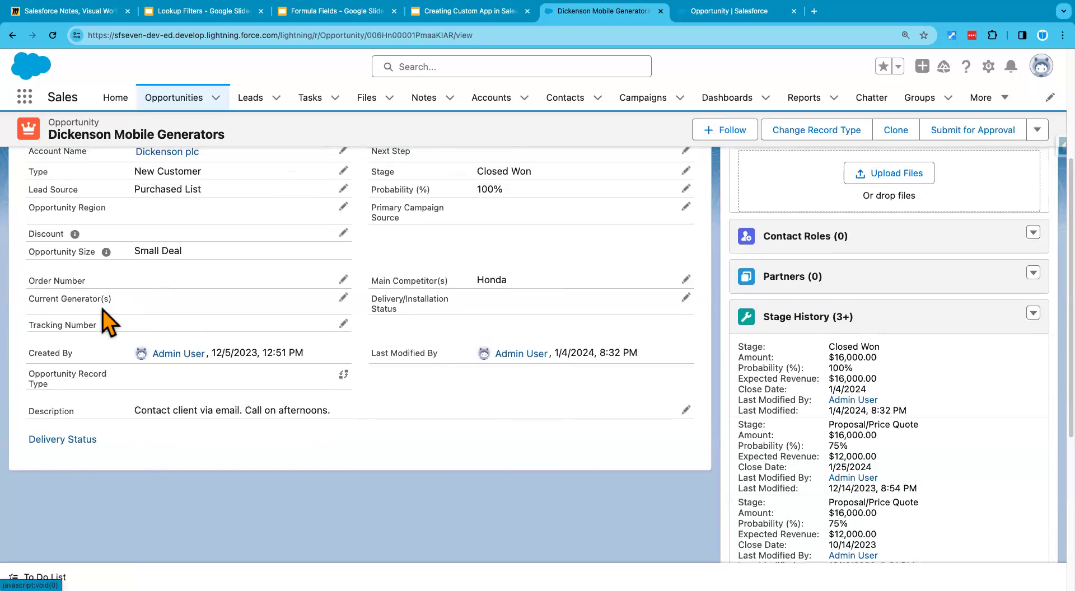
pyautogui.scroll(1, 108, 312)
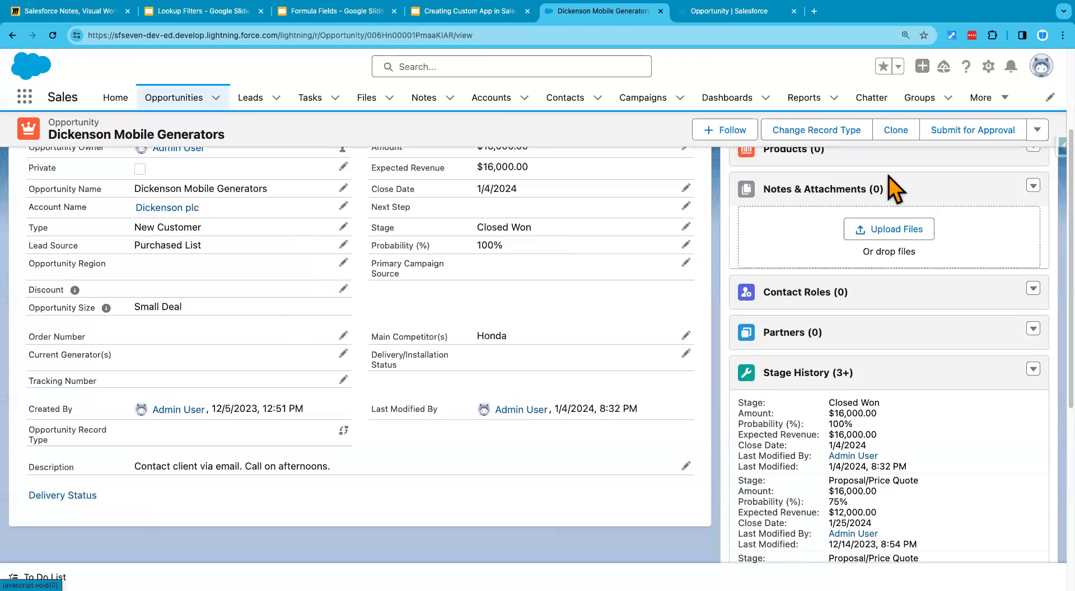
# Step: Change the display density to Comfy and refresh the page
pyautogui.click(1041, 66)
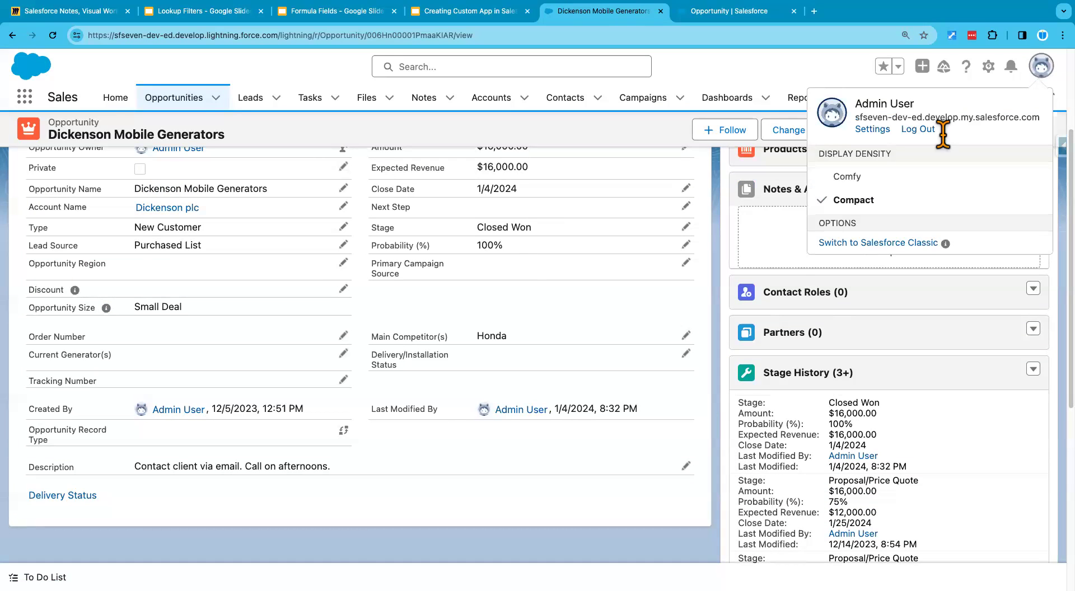
pyautogui.click(849, 185)
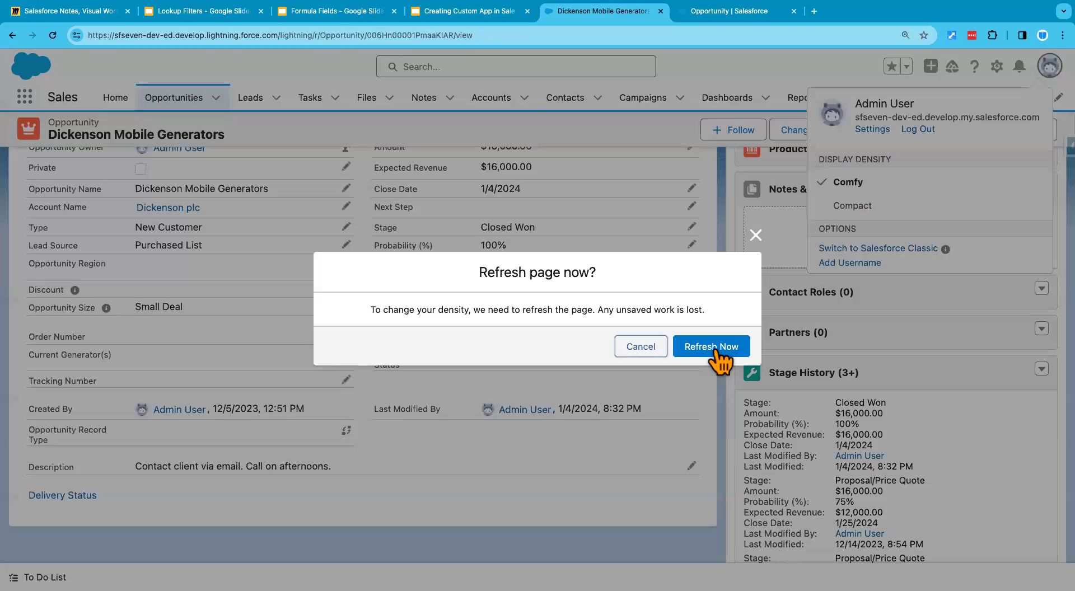
pyautogui.click(714, 348)
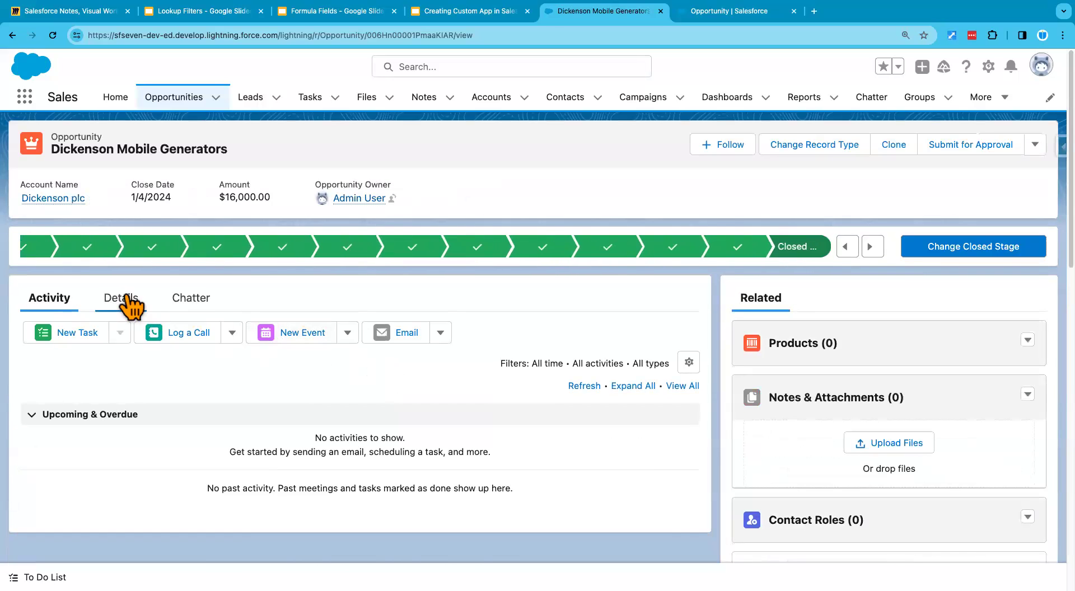
# Step: Locate the Commission Amount field in the details of the Dickenson Mobile Generators opportunity
pyautogui.click(130, 305)
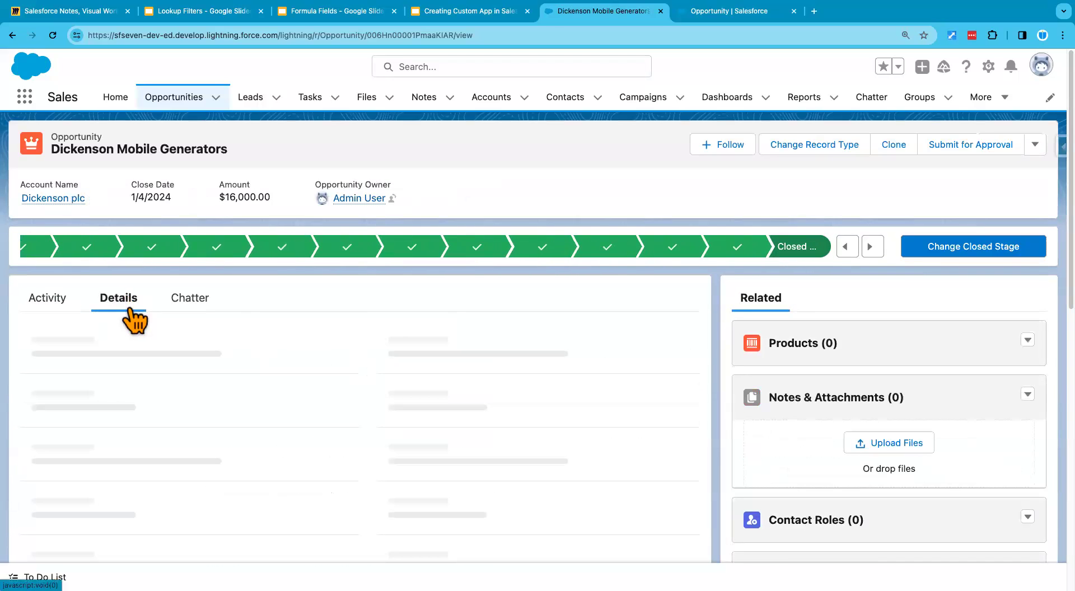
pyautogui.scroll(-2, 175, 412)
pyautogui.scroll(-8, 172, 401)
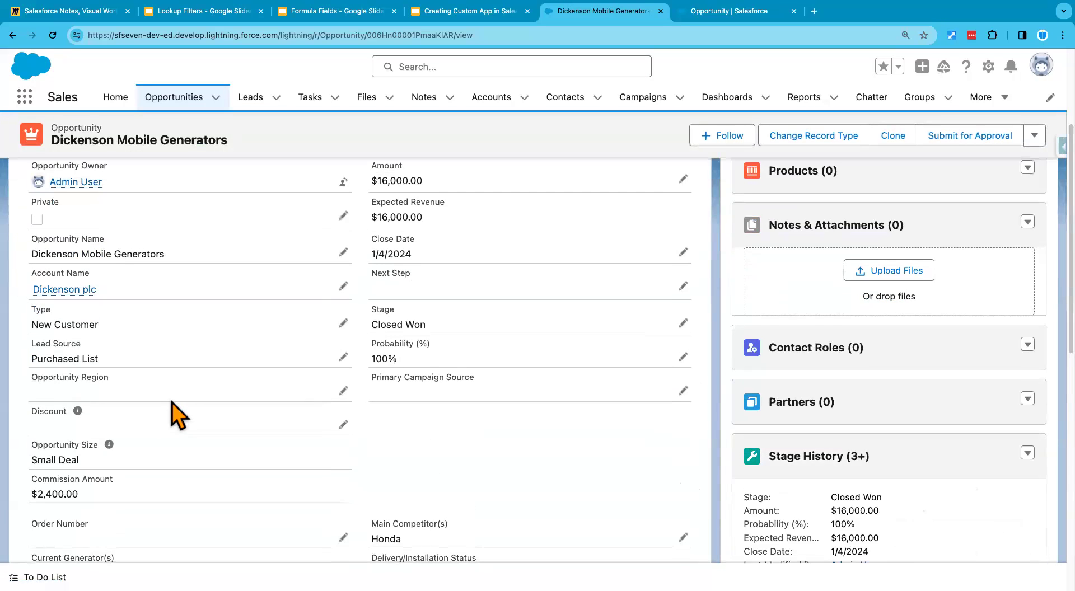
pyautogui.scroll(-2, 171, 401)
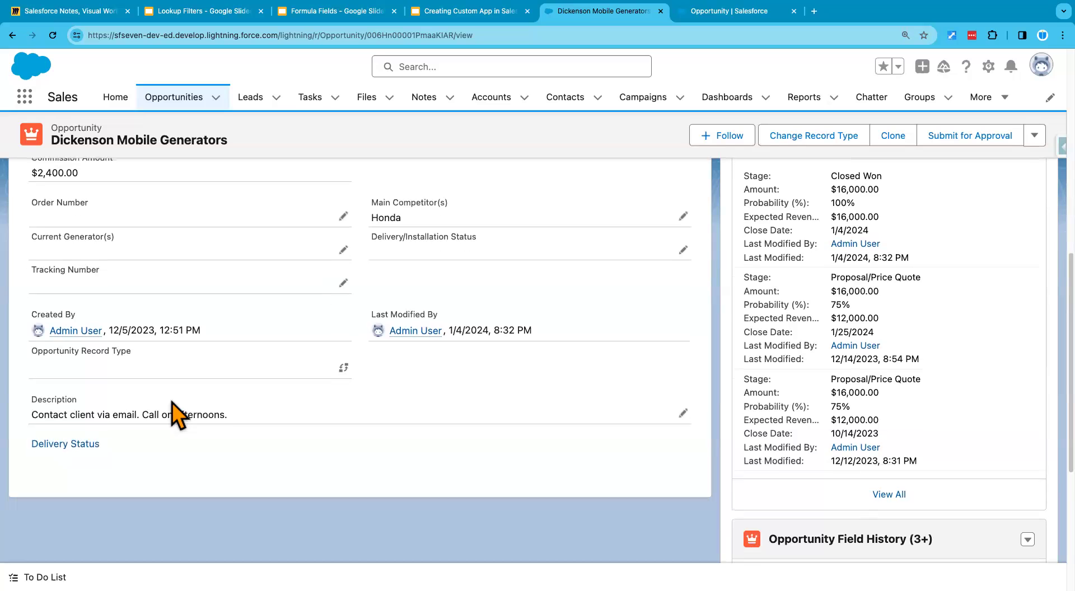
pyautogui.scroll(3, 173, 402)
pyautogui.scroll(2, 172, 401)
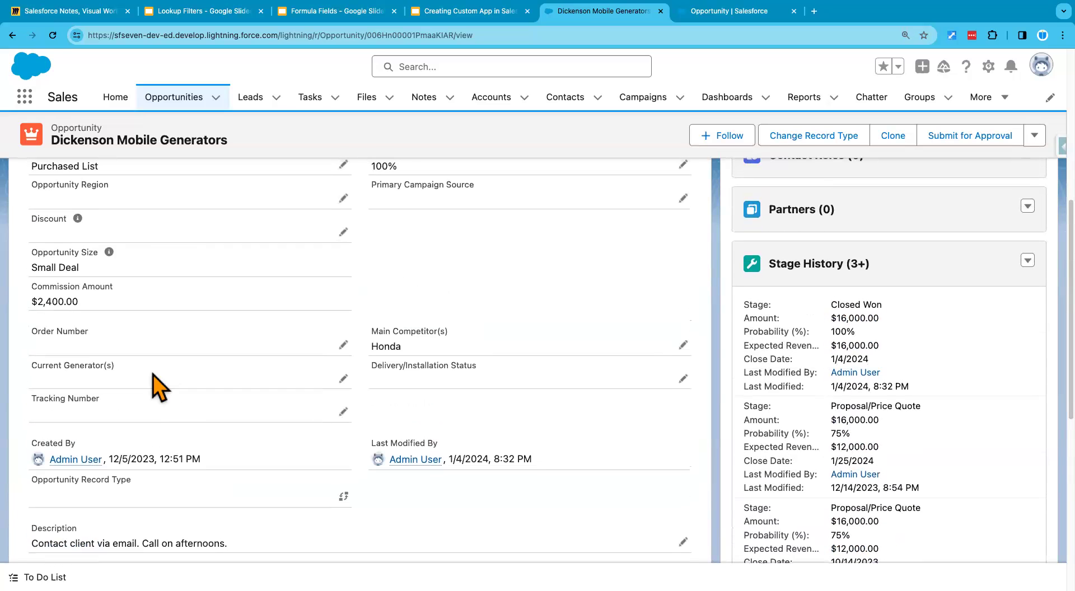
pyautogui.moveTo(31, 284); pyautogui.dragTo(130, 298)
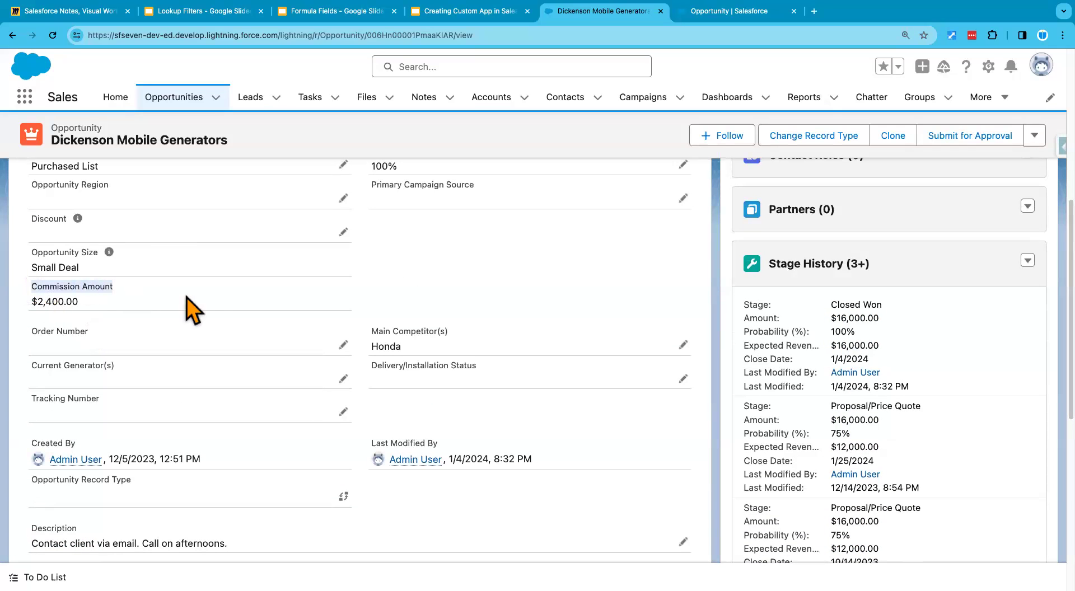
# Step: Compare the opportunity's Commission Amount value with its Amount to check the commission calculation
pyautogui.scroll(1, 210, 301)
pyautogui.scroll(7, 210, 301)
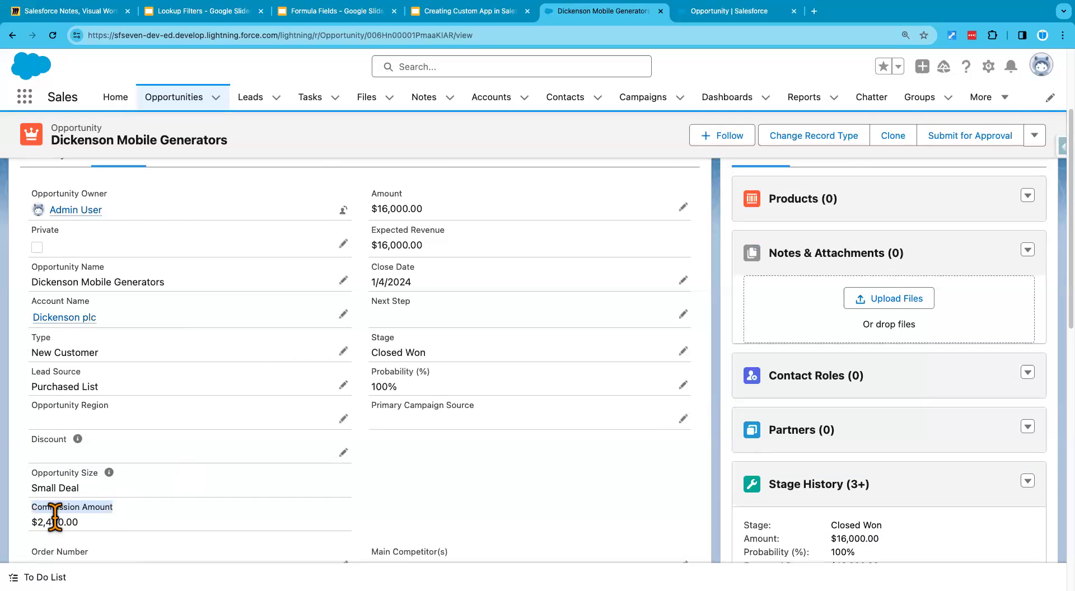
pyautogui.click(89, 536)
pyautogui.moveTo(88, 524); pyautogui.dragTo(39, 520)
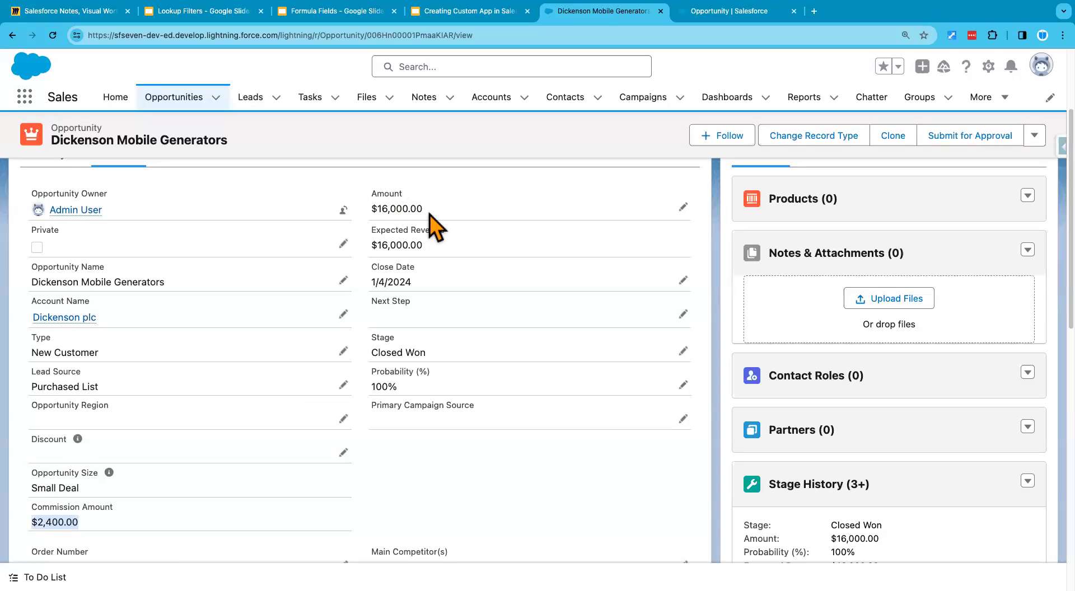
pyautogui.moveTo(427, 210); pyautogui.dragTo(370, 207)
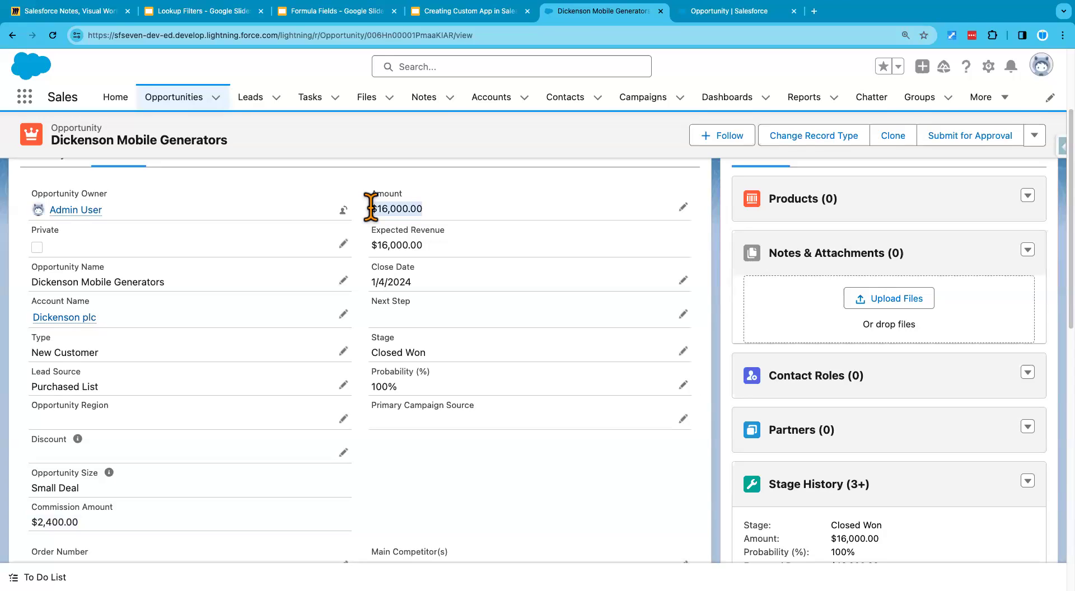
pyautogui.moveTo(435, 211); pyautogui.dragTo(368, 209)
pyautogui.click(425, 207)
pyautogui.click(53, 527)
pyautogui.moveTo(54, 527); pyautogui.dragTo(34, 524)
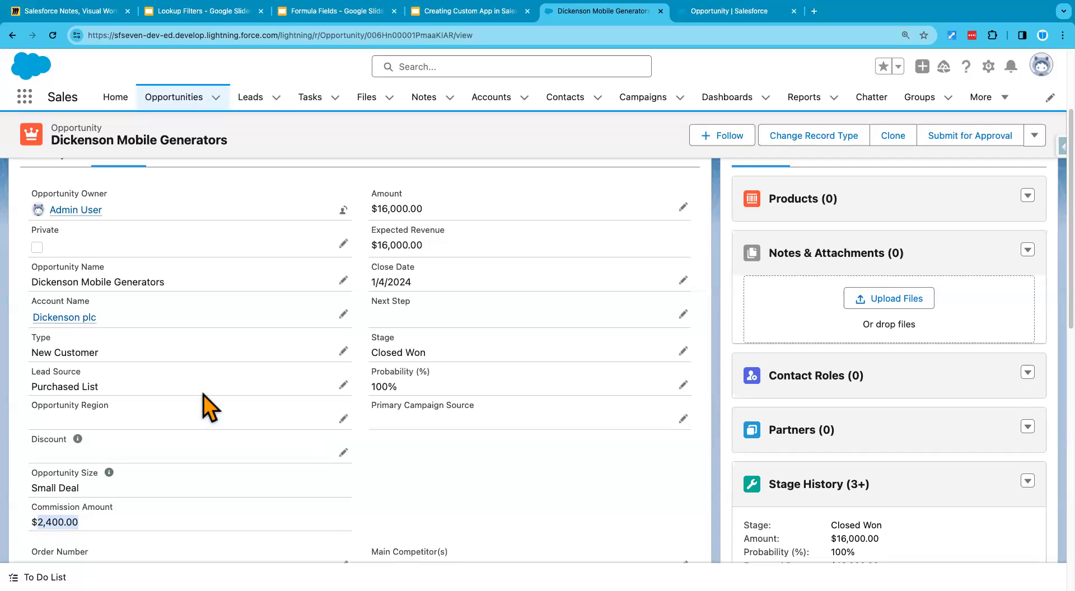
# Step: Open the All Opportunities list and examine the Amount values across its records
pyautogui.scroll(1, 211, 408)
pyautogui.click(185, 107)
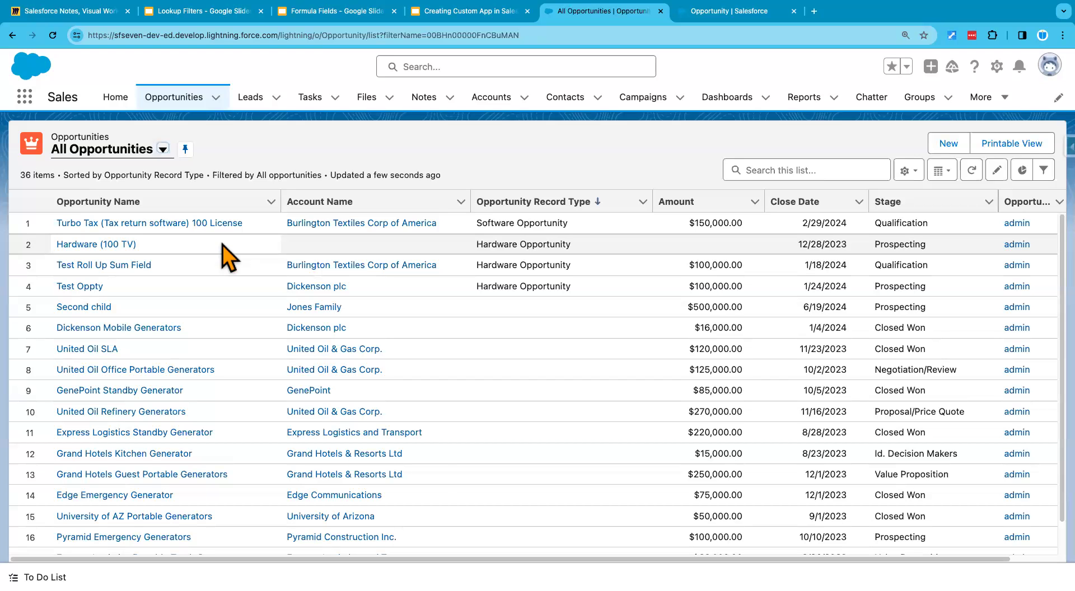
pyautogui.scroll(-5, 226, 364)
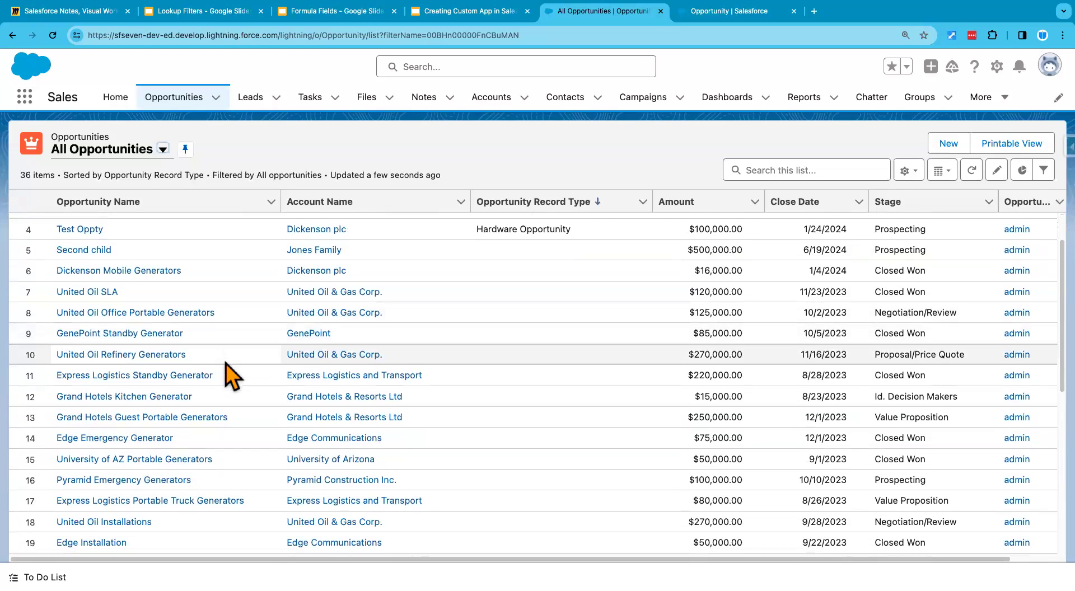
pyautogui.scroll(-8, 226, 364)
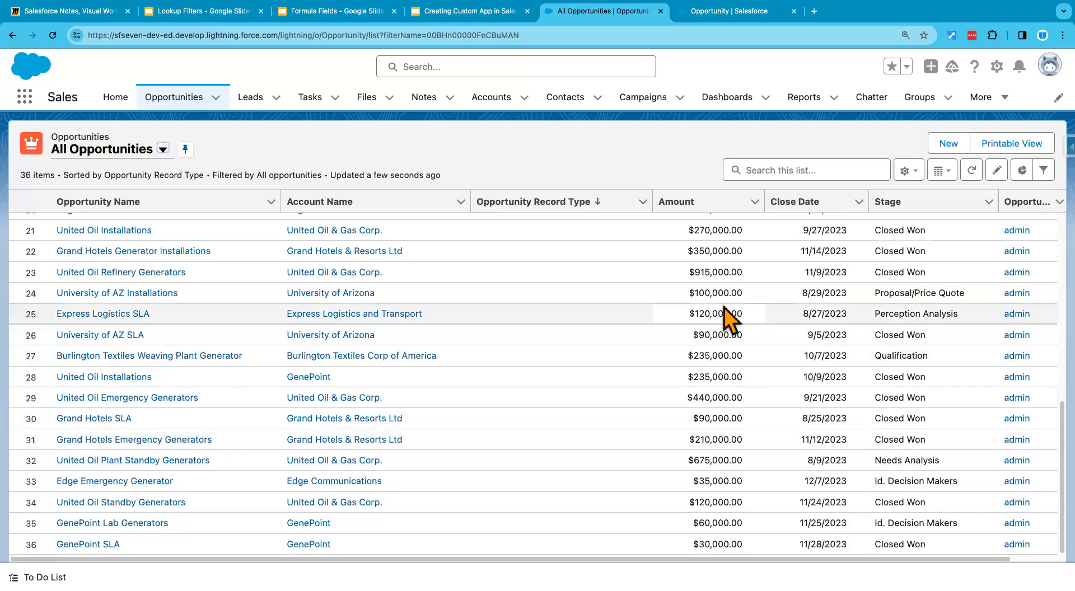
pyautogui.scroll(5, 722, 309)
pyautogui.scroll(2, 723, 320)
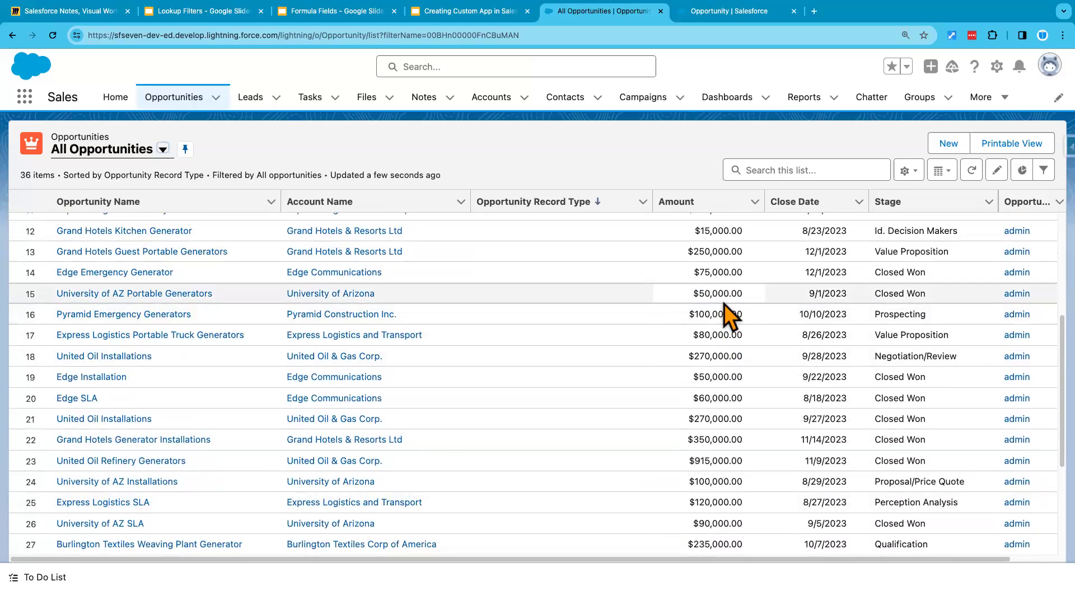
pyautogui.scroll(8, 722, 275)
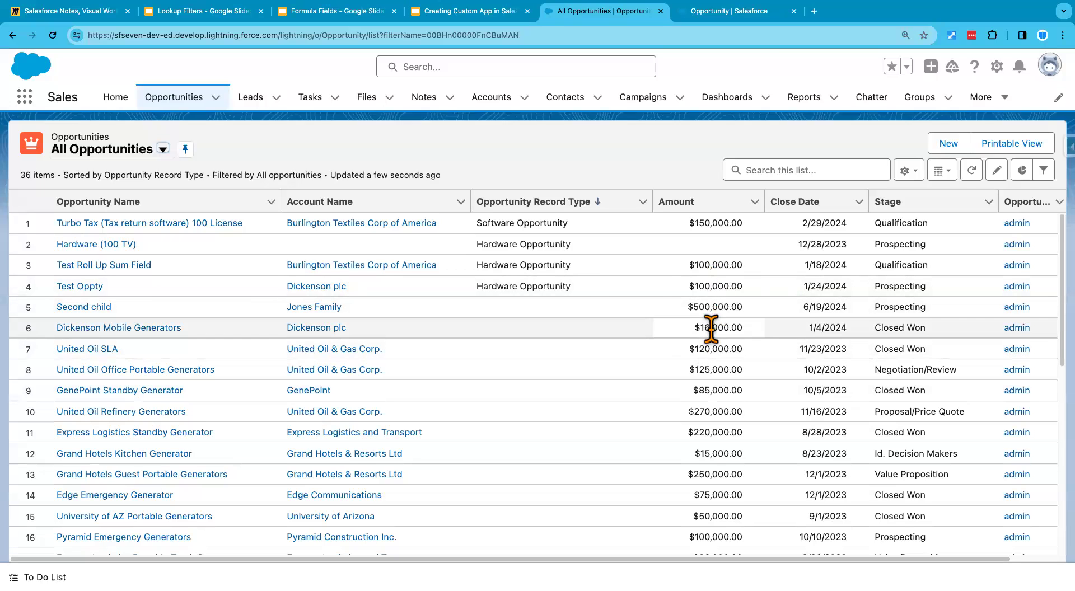
# Step: Open the Hardware (100 TV) opportunity's details and set its Amount to 9000, saving the record
pyautogui.click(116, 245)
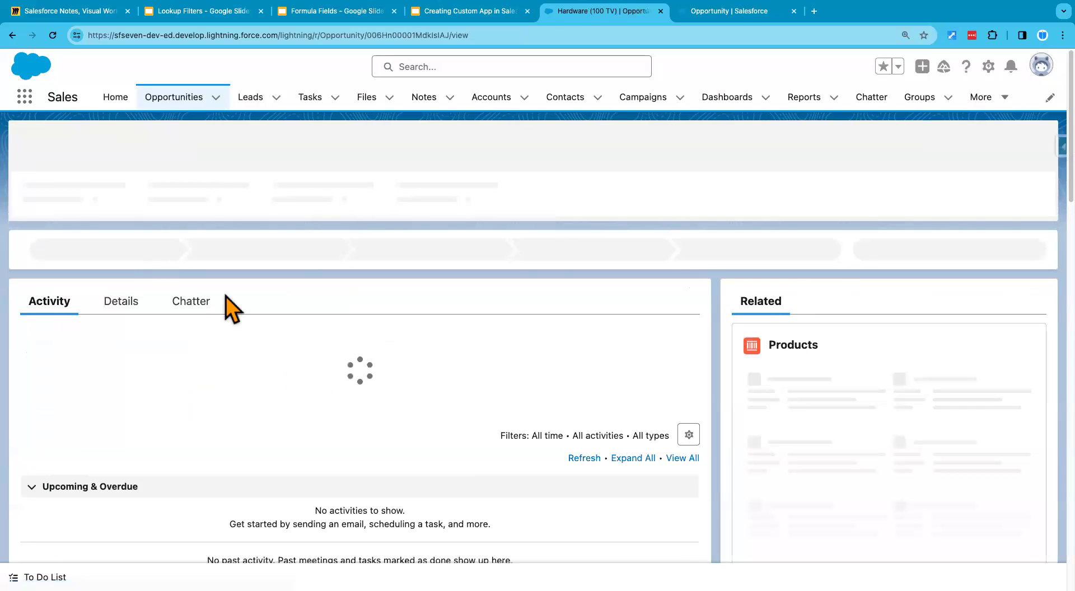
pyautogui.click(121, 299)
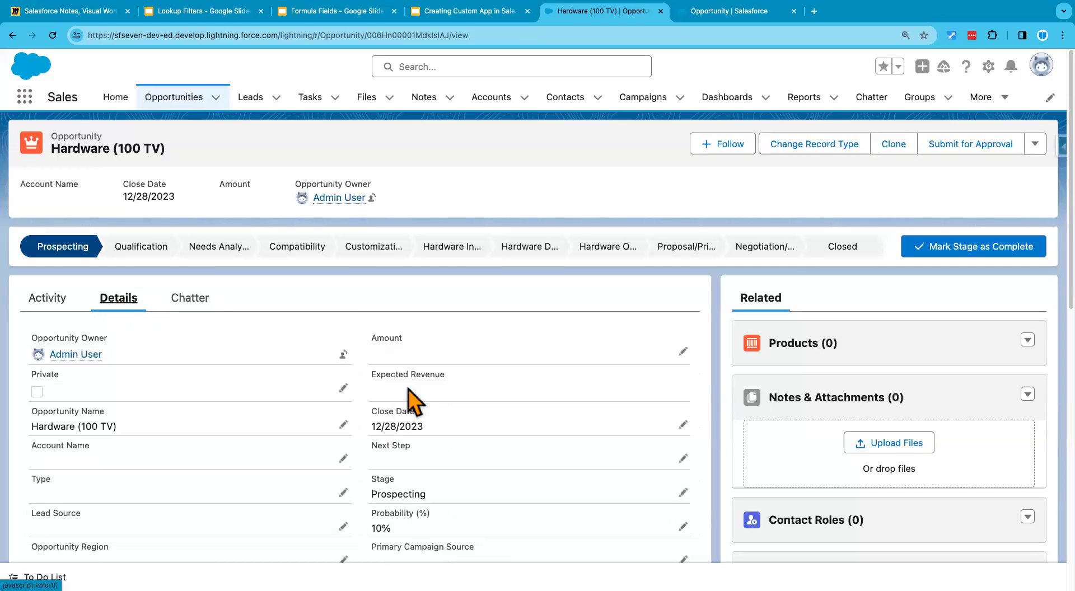
pyautogui.click(683, 351)
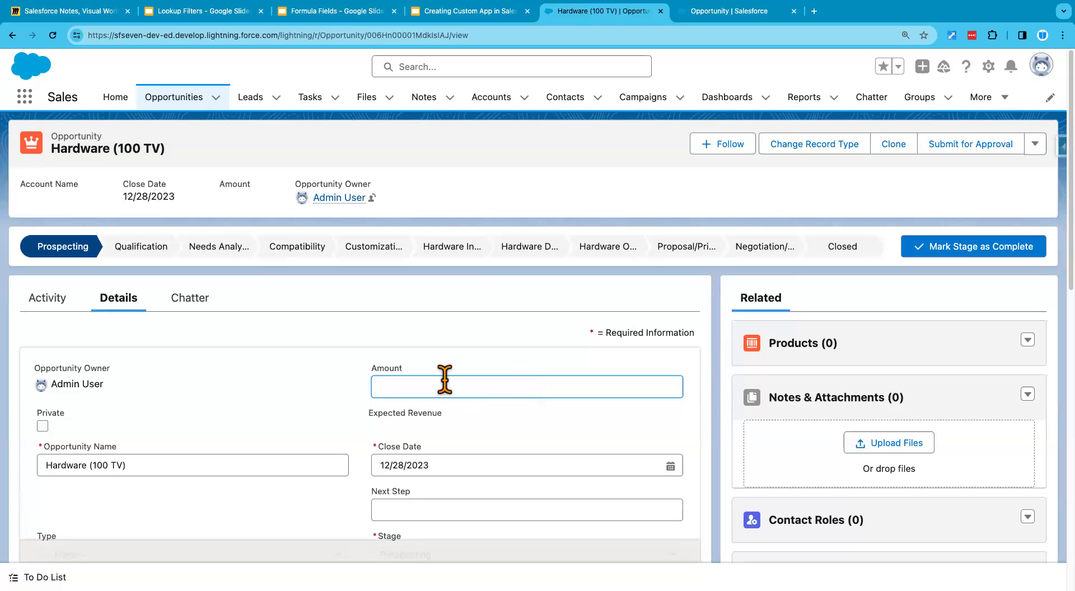
pyautogui.write('9000')
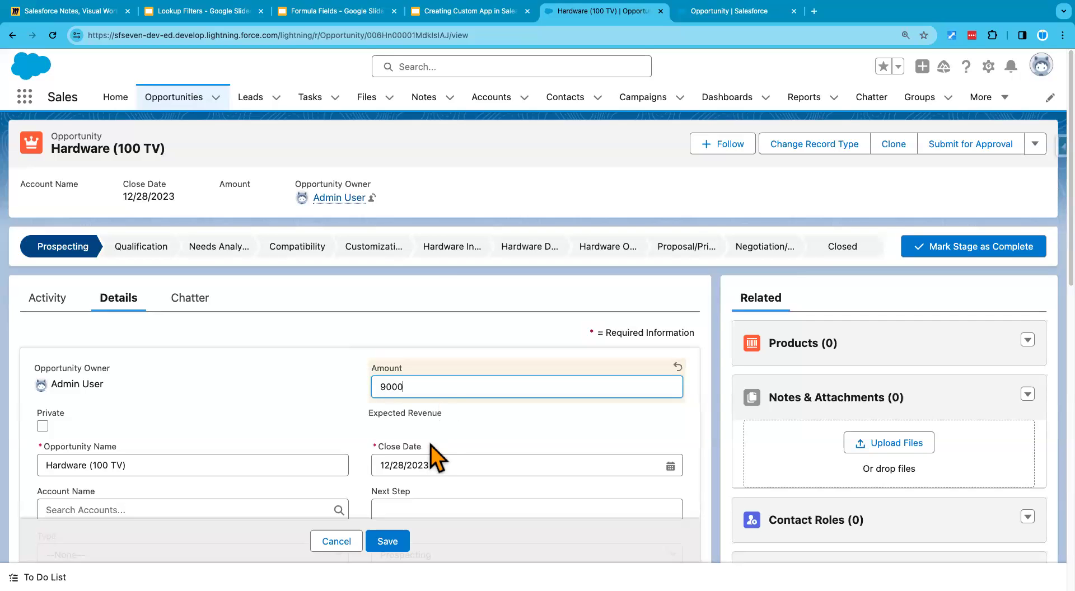
pyautogui.click(436, 434)
pyautogui.click(388, 542)
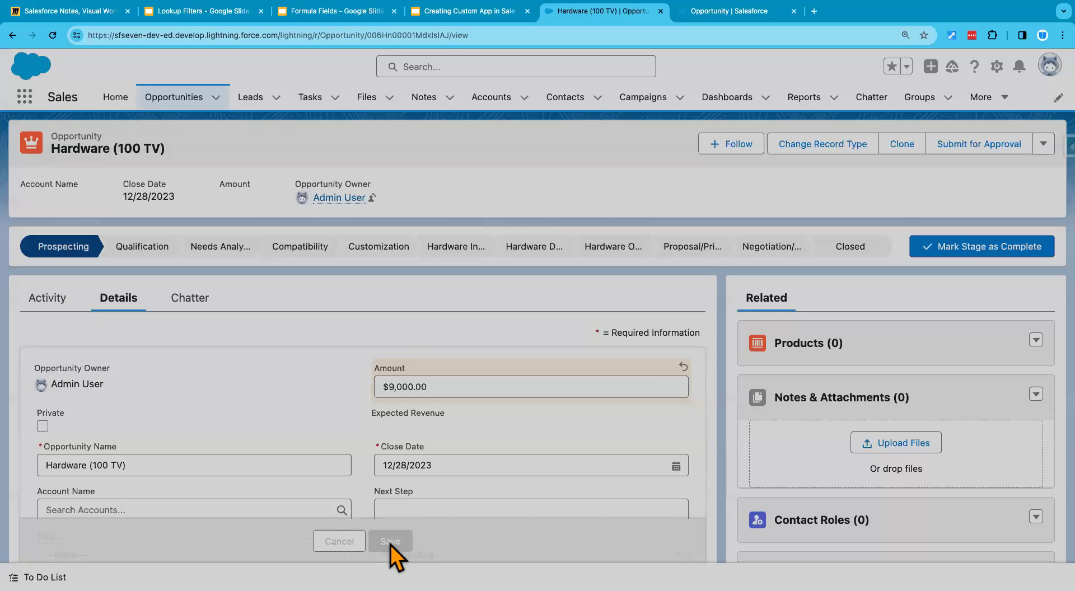
# Step: Compare the Commission Amount of the Hardware (100 TV) opportunity with its Amount to check the 10% rate
pyautogui.scroll(-1, 229, 487)
pyautogui.scroll(-3, 227, 499)
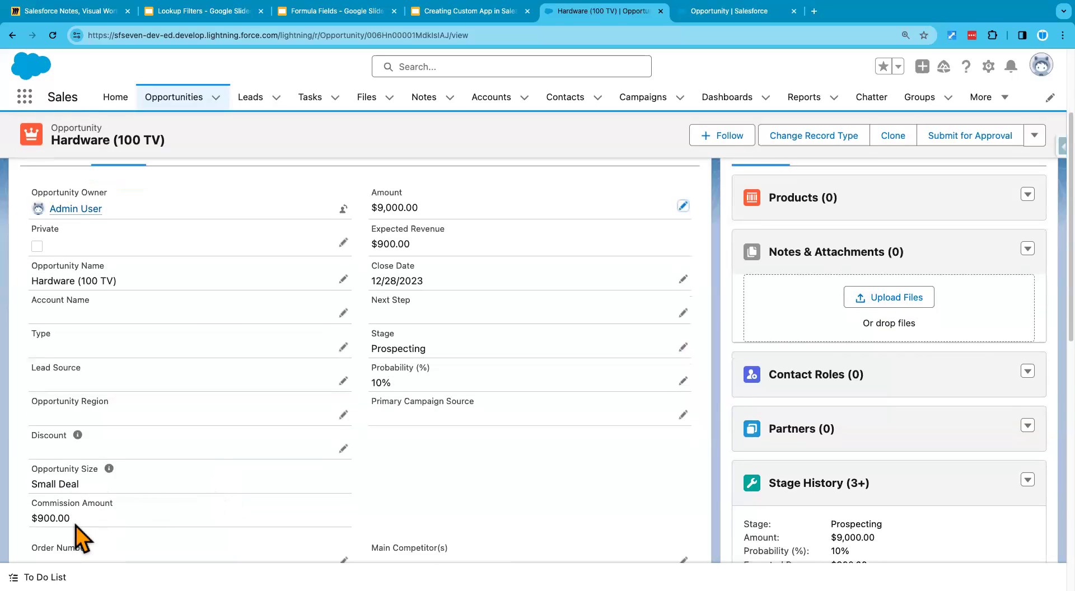
pyautogui.moveTo(75, 527); pyautogui.dragTo(30, 526)
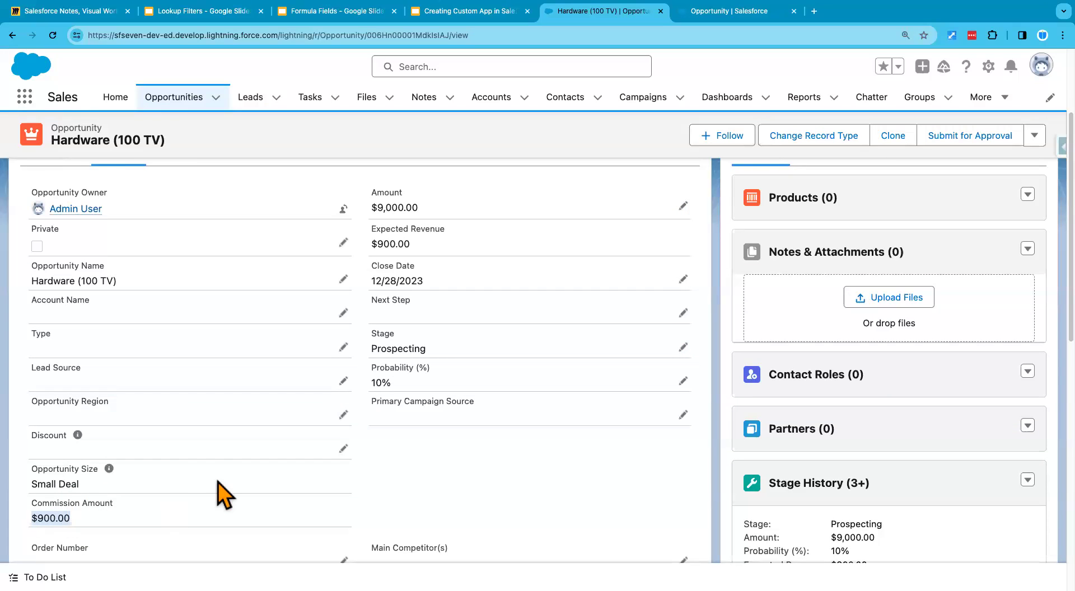
pyautogui.scroll(1, 222, 494)
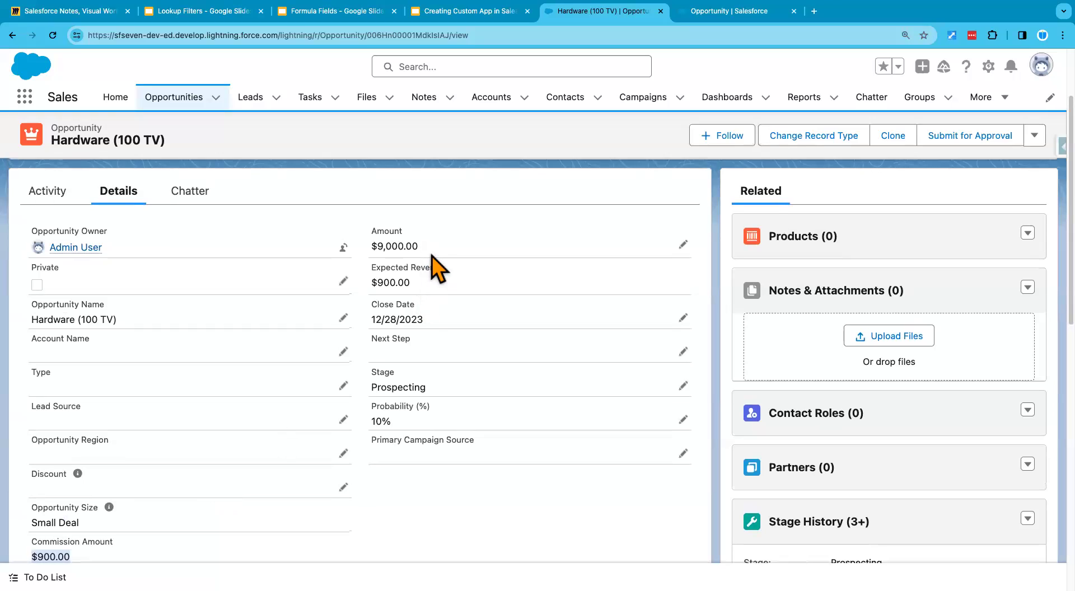
pyautogui.moveTo(419, 246); pyautogui.dragTo(376, 247)
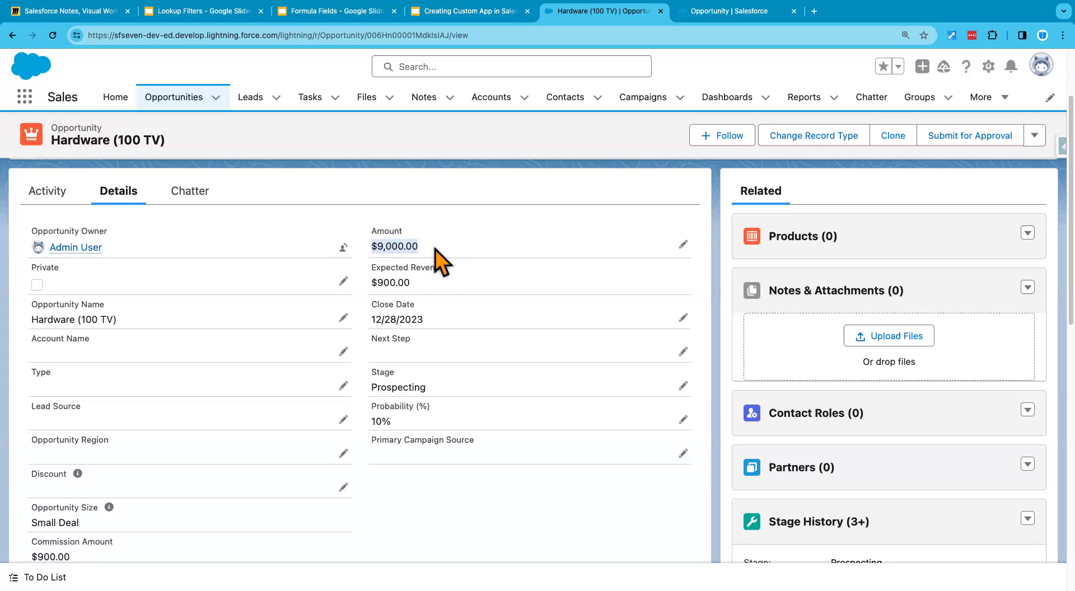
pyautogui.scroll(-1, 435, 250)
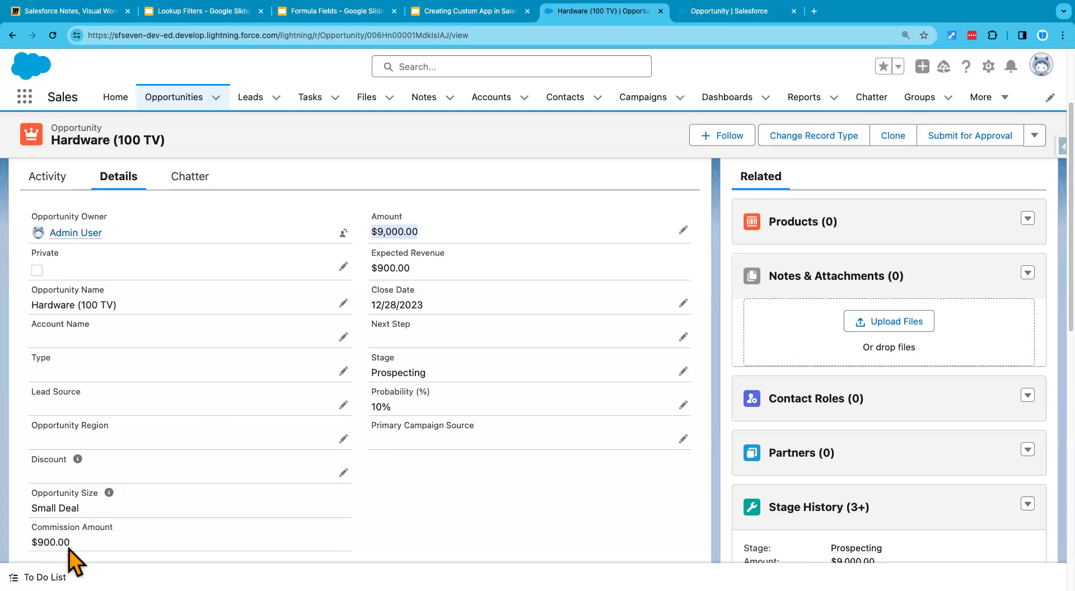
pyautogui.moveTo(70, 544); pyautogui.dragTo(23, 552)
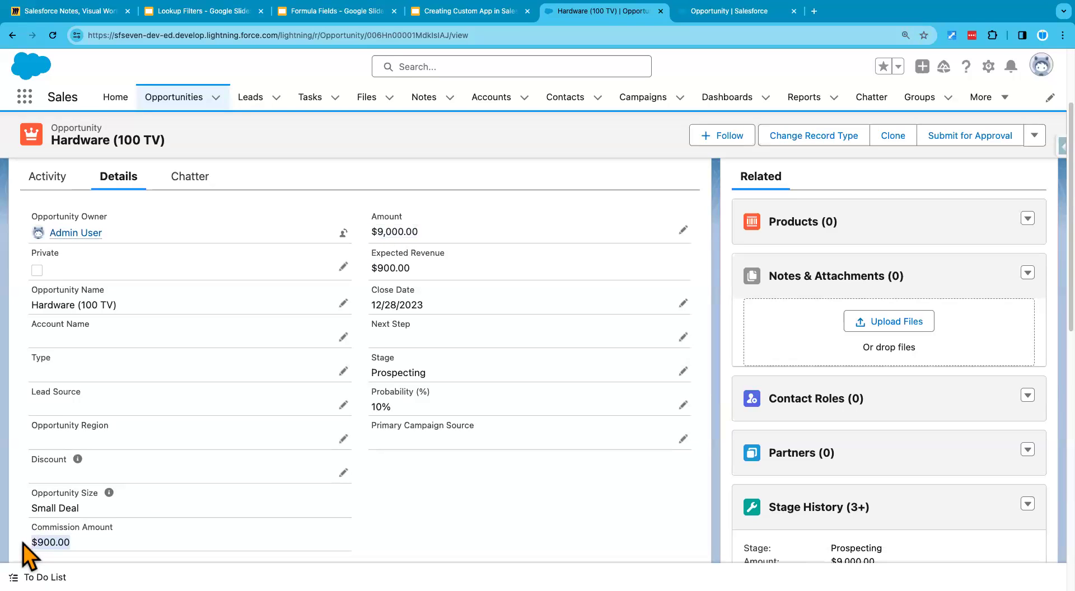
# Step: Change the Hardware (100 TV) opportunity's Amount to 8000, save it, and check the recalculated Commission Amount
pyautogui.click(684, 230)
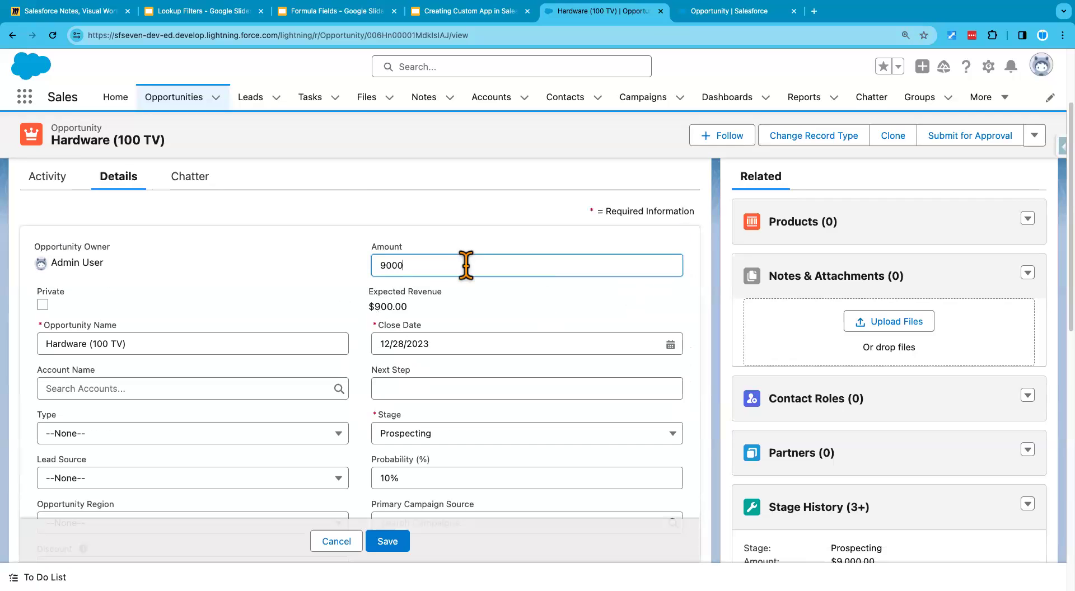
pyautogui.click(384, 266)
pyautogui.press('BackSpace')
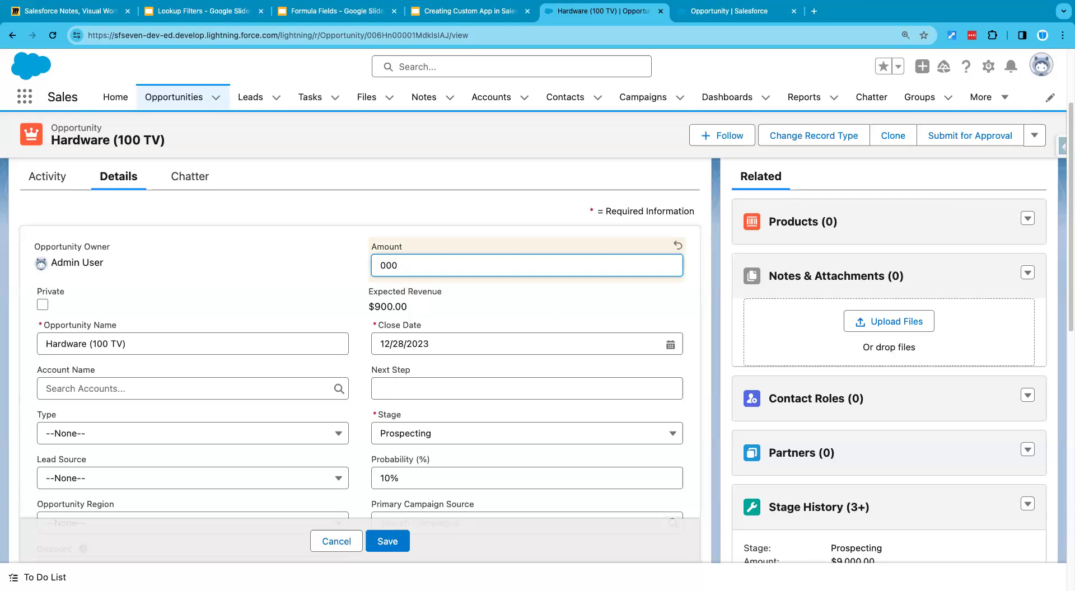
pyautogui.write('8')
pyautogui.click(391, 542)
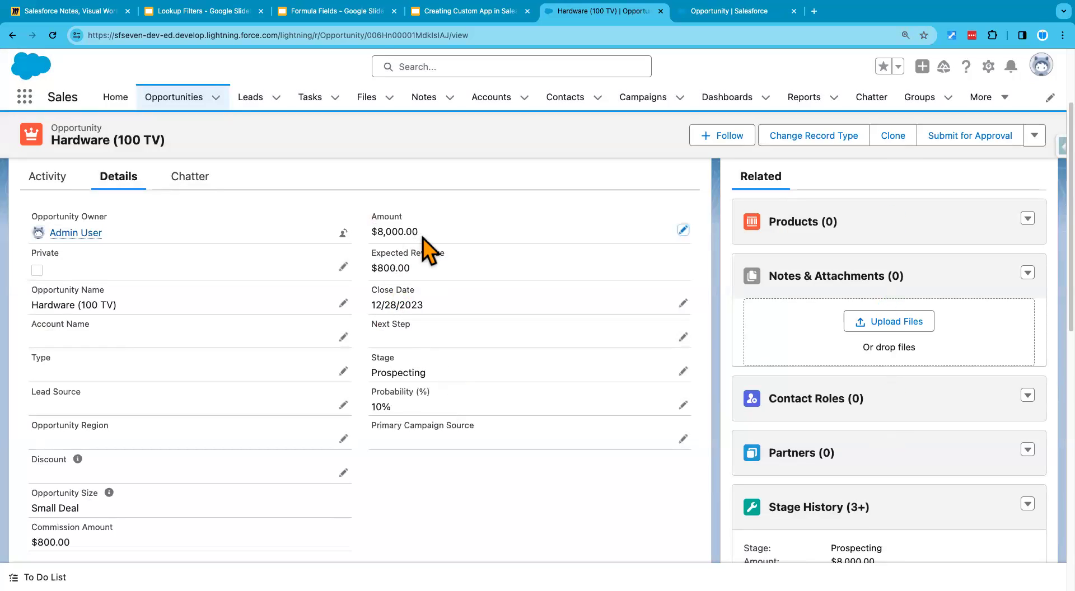
pyautogui.moveTo(417, 231); pyautogui.dragTo(374, 250)
pyautogui.moveTo(72, 543); pyautogui.dragTo(28, 541)
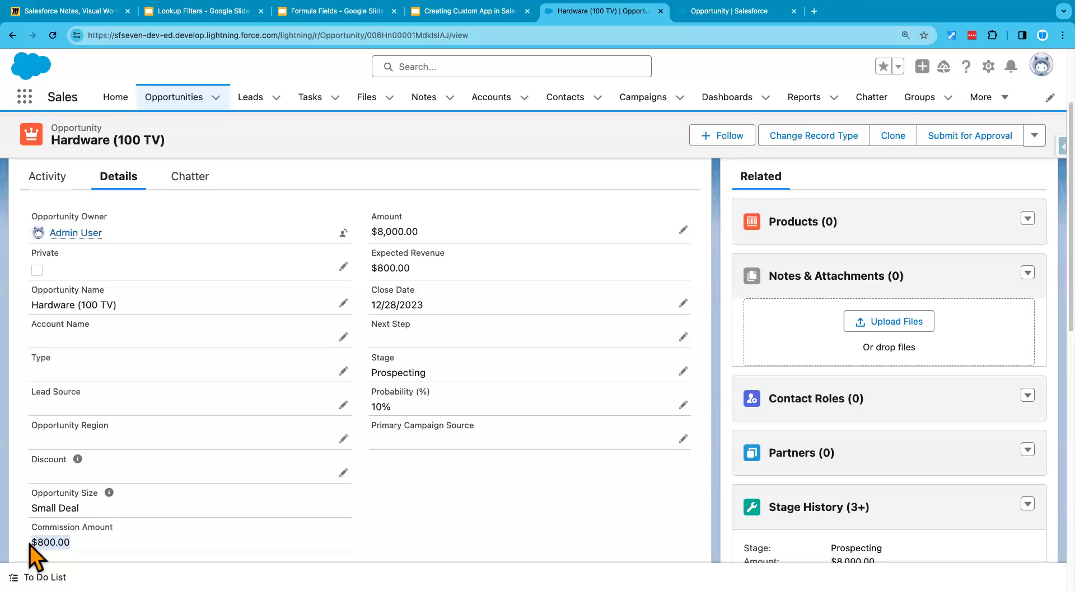